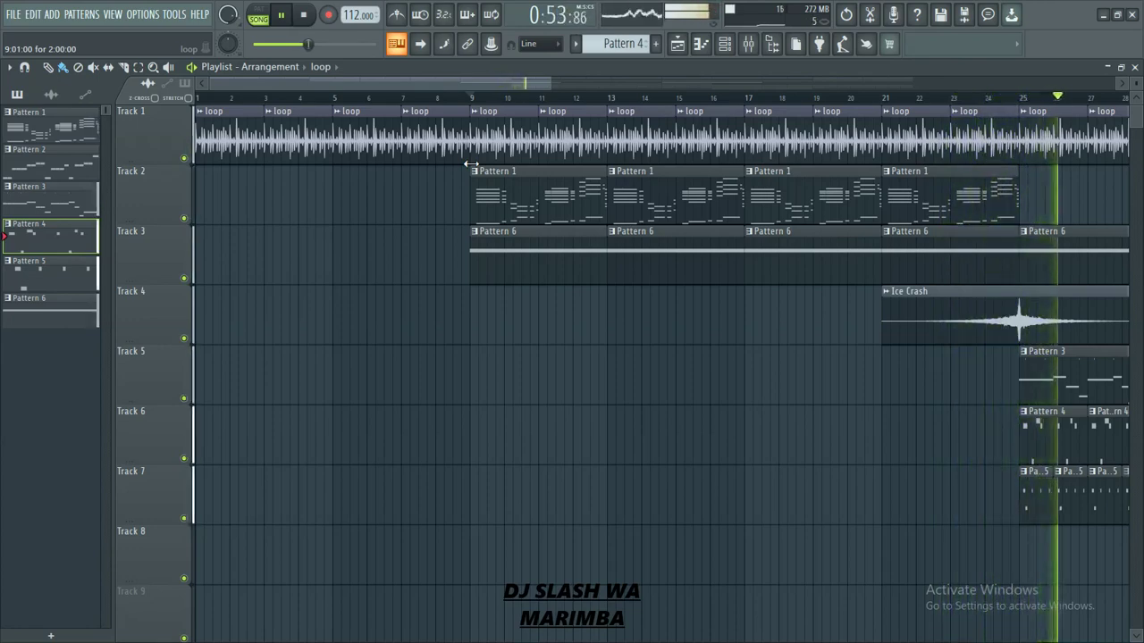
- Stop the song after viewing the full arrangement, and play Pattern 1 on its own in the Xpand!2 piano roll
{"action": "mouse_move", "coordinate": [501, 82]}
{"action": "left_mouse_down"}
{"action": "mouse_move", "coordinate": [600, 113]}
{"action": "mouse_move", "coordinate": [502, 81]}
{"action": "left_mouse_up"}
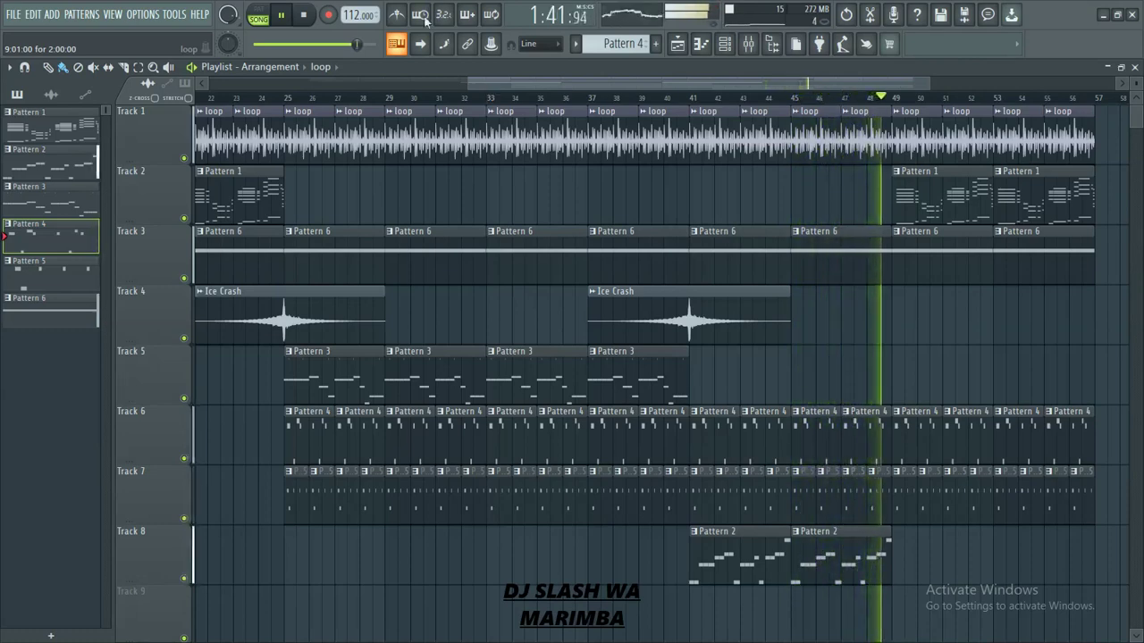
{"action": "left_click_drag", "start_coordinate": [487, 81], "coordinate": [436, 119]}
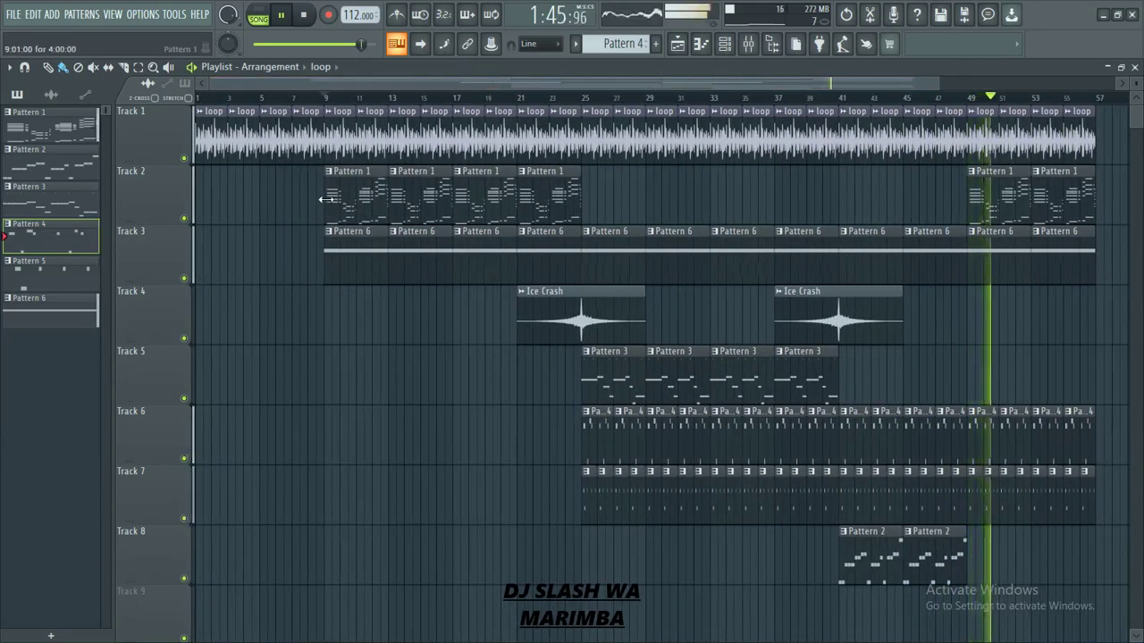
{"action": "key", "text": "space"}
{"action": "left_click", "coordinate": [52, 136]}
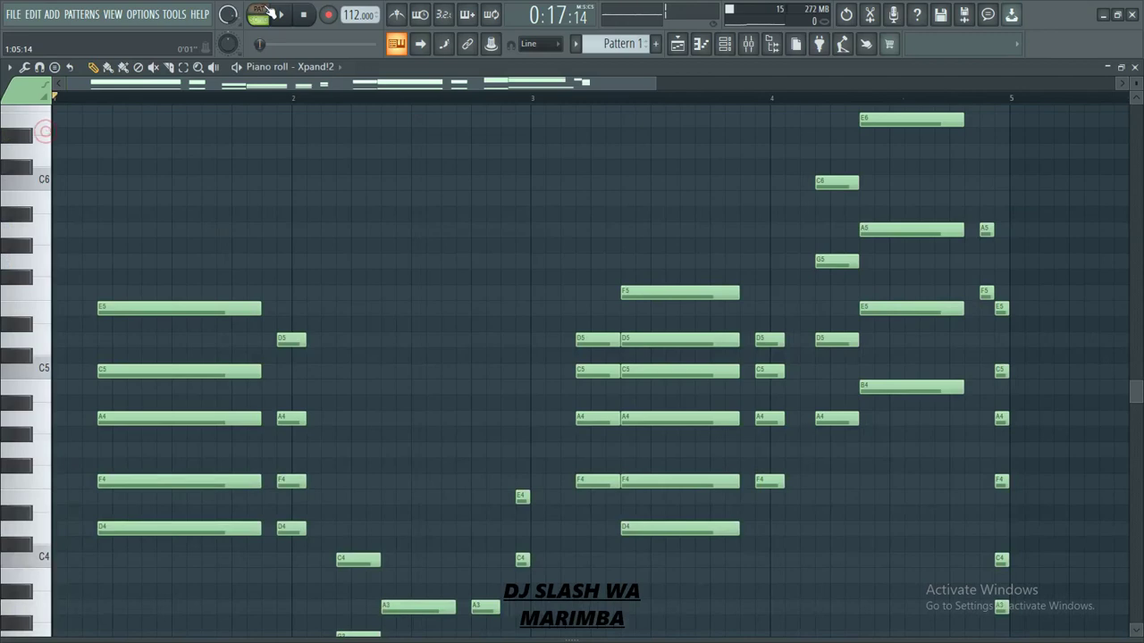
{"action": "left_click", "coordinate": [268, 11]}
- Examine the chord and bass notes of Pattern 1 in the piano roll while it plays
{"action": "scroll", "coordinate": [321, 194], "scroll_direction": "down", "scroll_amount": 2}
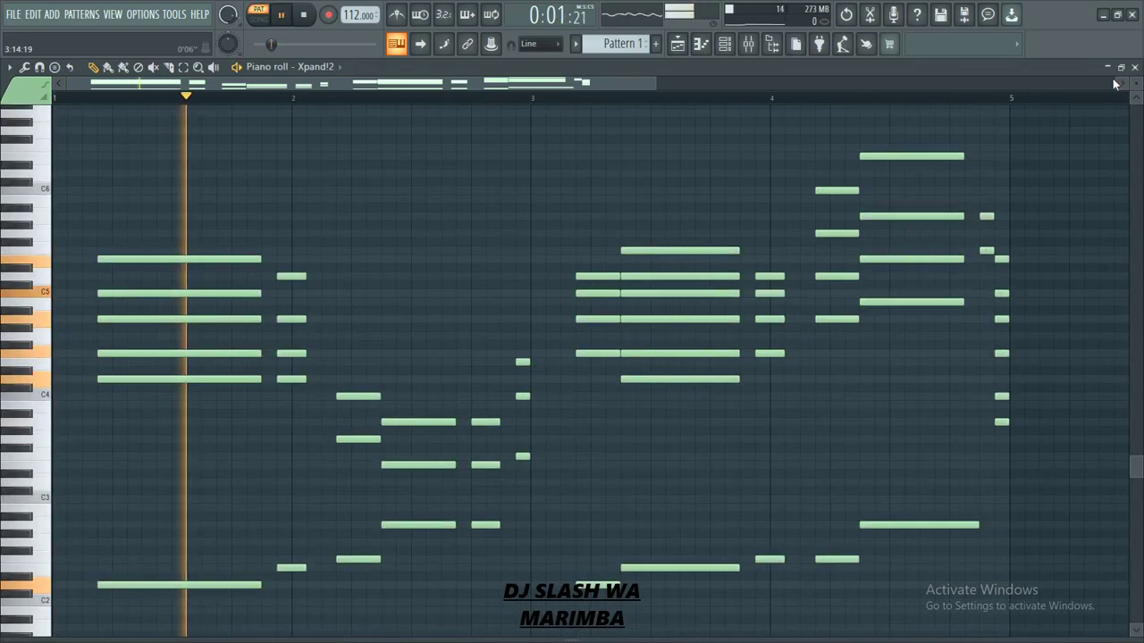
{"action": "left_click_drag", "start_coordinate": [1137, 85], "coordinate": [1142, 83]}
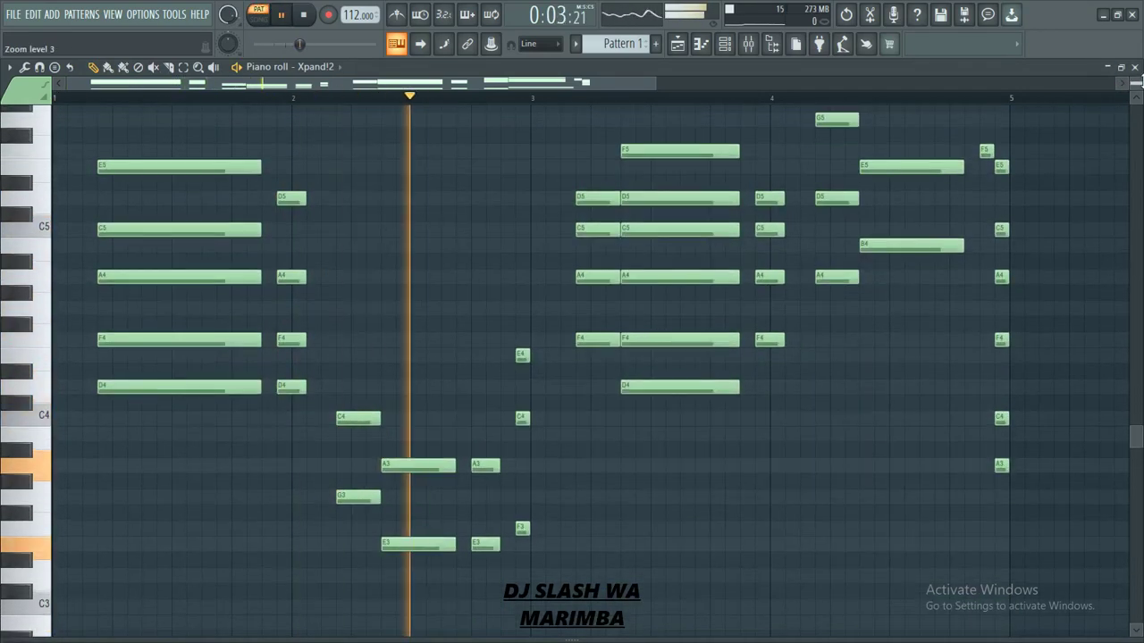
{"action": "scroll", "coordinate": [605, 351], "scroll_direction": "down", "scroll_amount": 4}
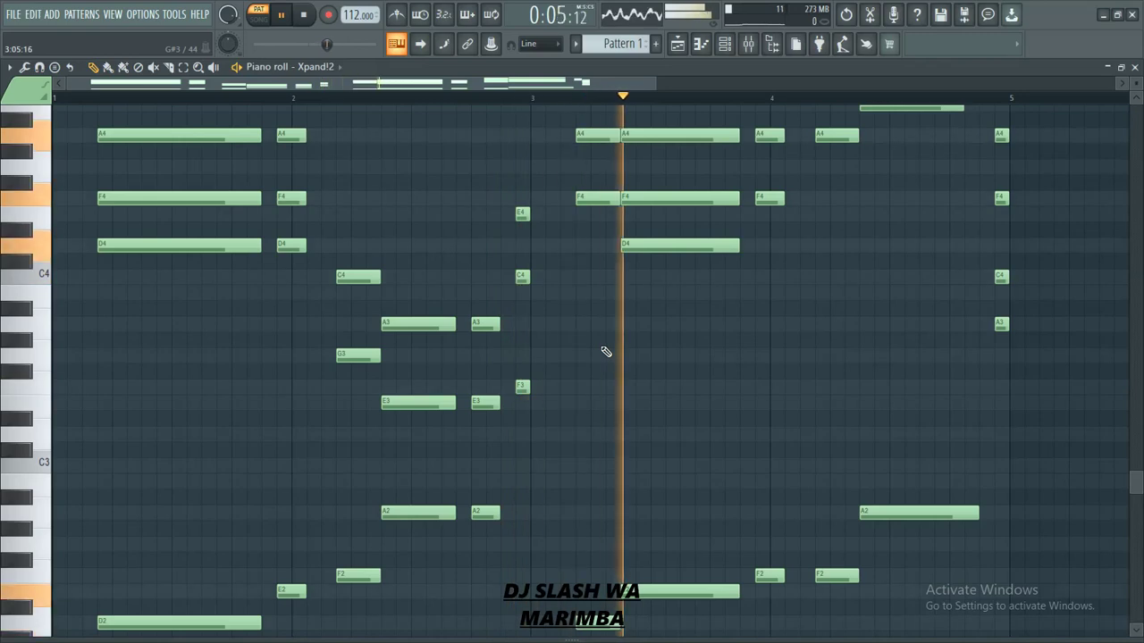
{"action": "scroll", "coordinate": [605, 351], "scroll_direction": "up", "scroll_amount": 4}
{"action": "scroll", "coordinate": [605, 351], "scroll_direction": "up", "scroll_amount": 3}
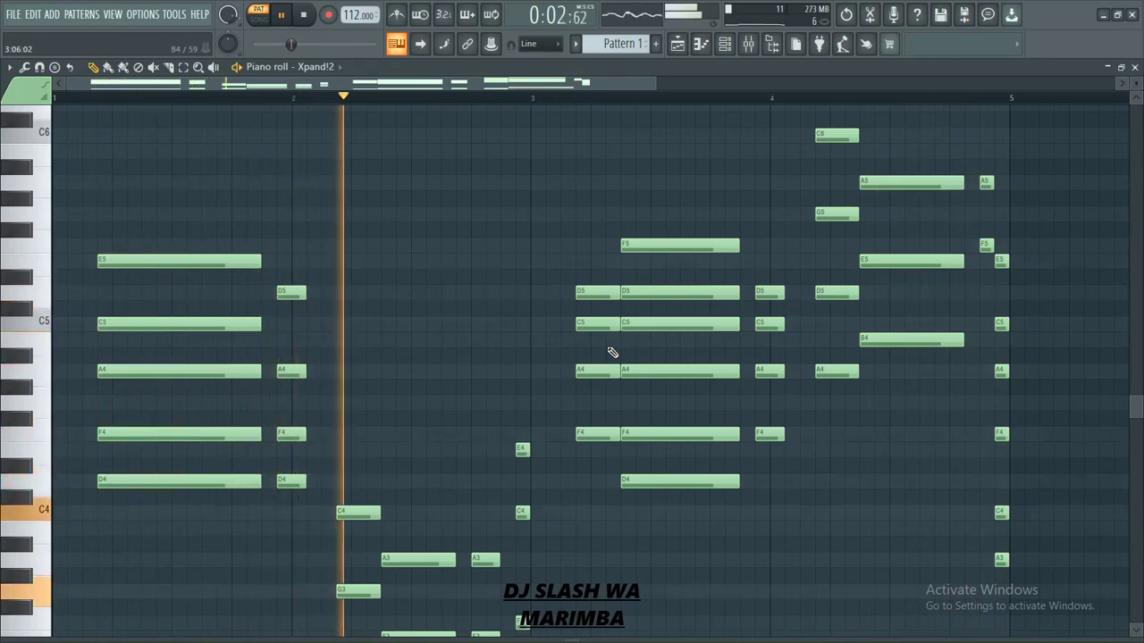
{"action": "scroll", "coordinate": [610, 350], "scroll_direction": "down", "scroll_amount": 4}
{"action": "scroll", "coordinate": [607, 348], "scroll_direction": "down", "scroll_amount": 5}
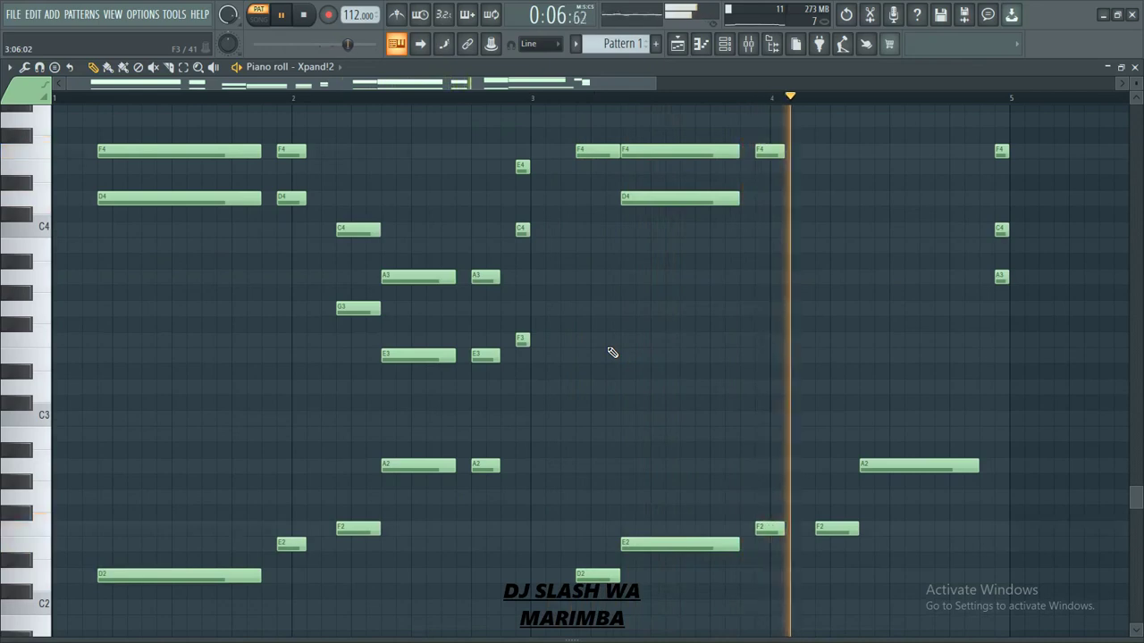
{"action": "scroll", "coordinate": [613, 352], "scroll_direction": "down", "scroll_amount": 3}
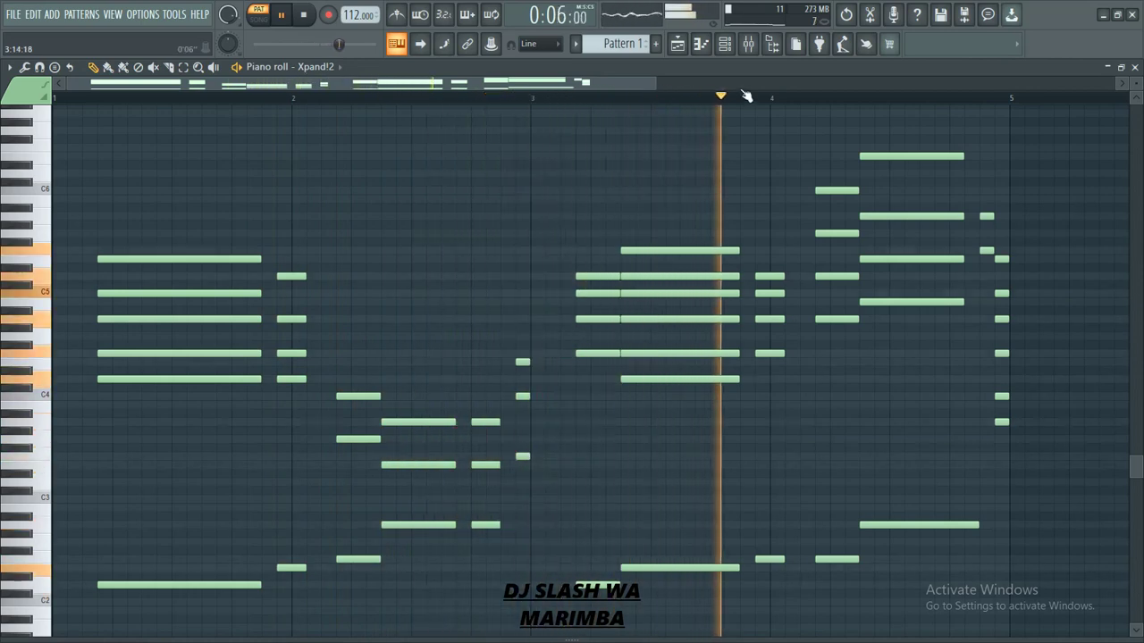
- Check which instrument preset the Xpand!2 channel uses, and close the plugin window
{"action": "left_click", "coordinate": [725, 44]}
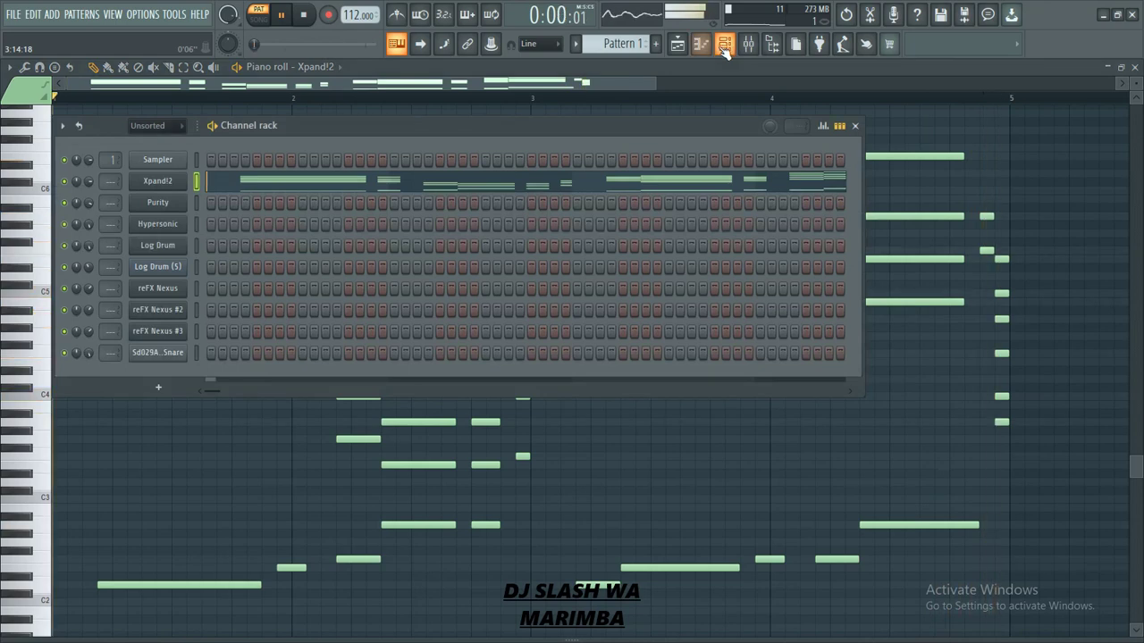
{"action": "left_click", "coordinate": [158, 186]}
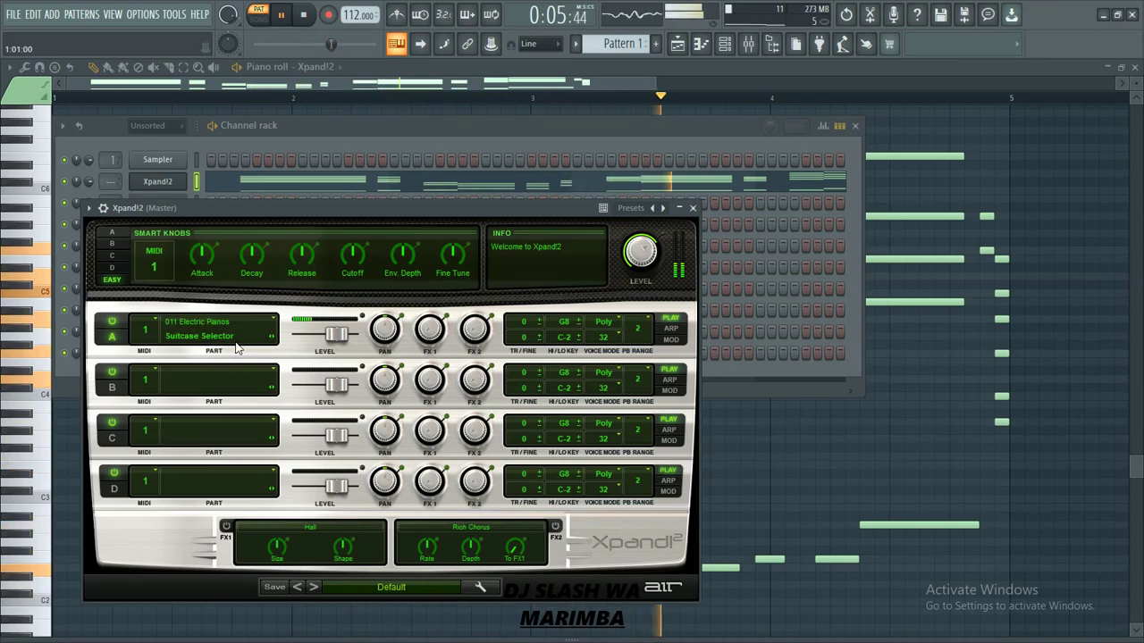
{"action": "left_click", "coordinate": [693, 211]}
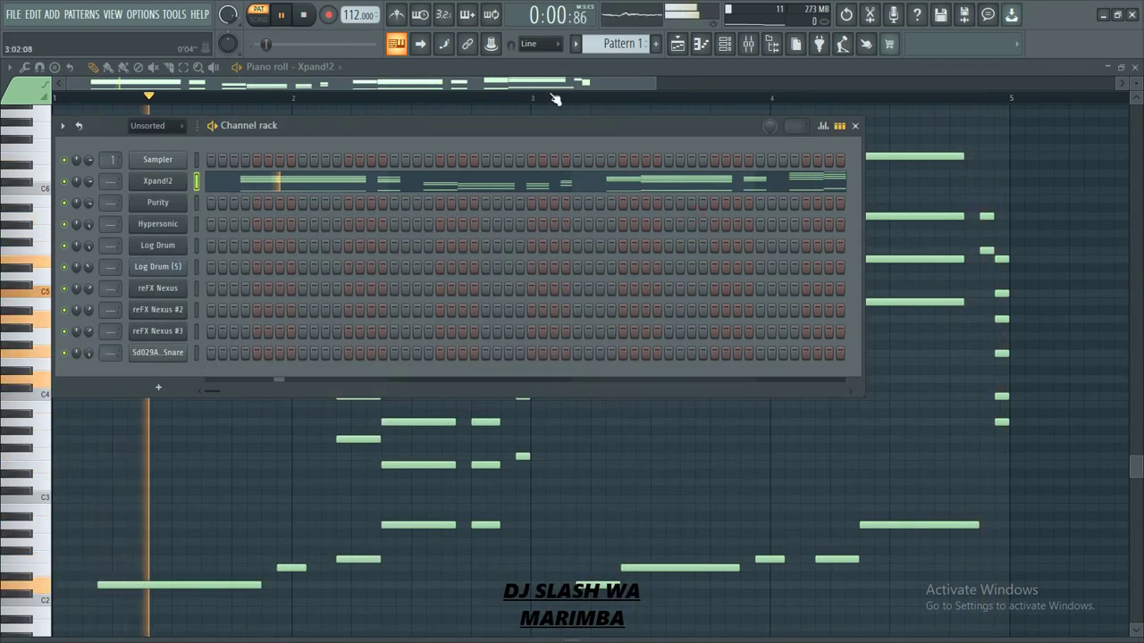
- Switch to Pattern 2 and view the Hypersonic bass notes in the piano roll
{"action": "scroll", "coordinate": [606, 47], "scroll_direction": "down", "scroll_amount": 1}
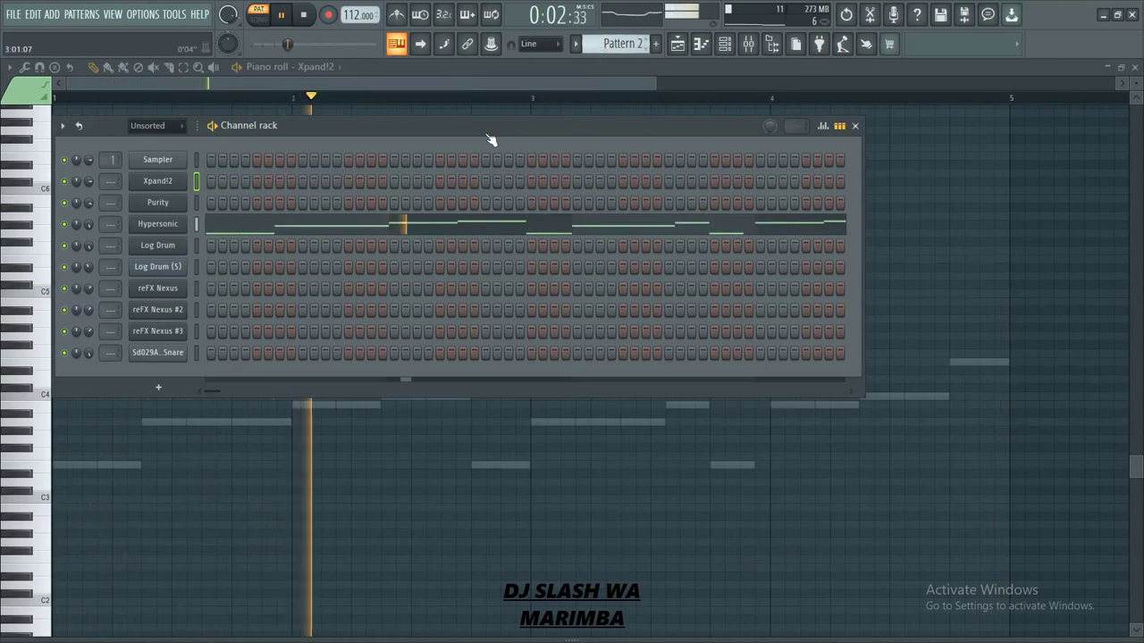
{"action": "left_click", "coordinate": [325, 227]}
{"action": "scroll", "coordinate": [360, 309], "scroll_direction": "up", "scroll_amount": 2}
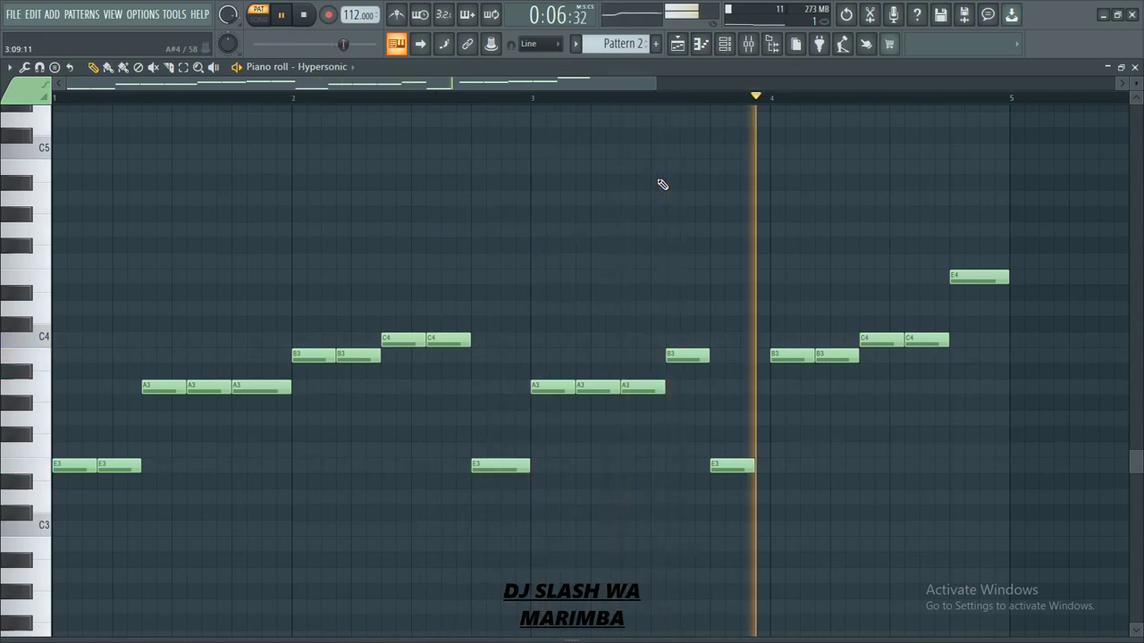
- Inspect the patch loaded in the Hypersonic channel, and close the plugin window
{"action": "left_click", "coordinate": [725, 46]}
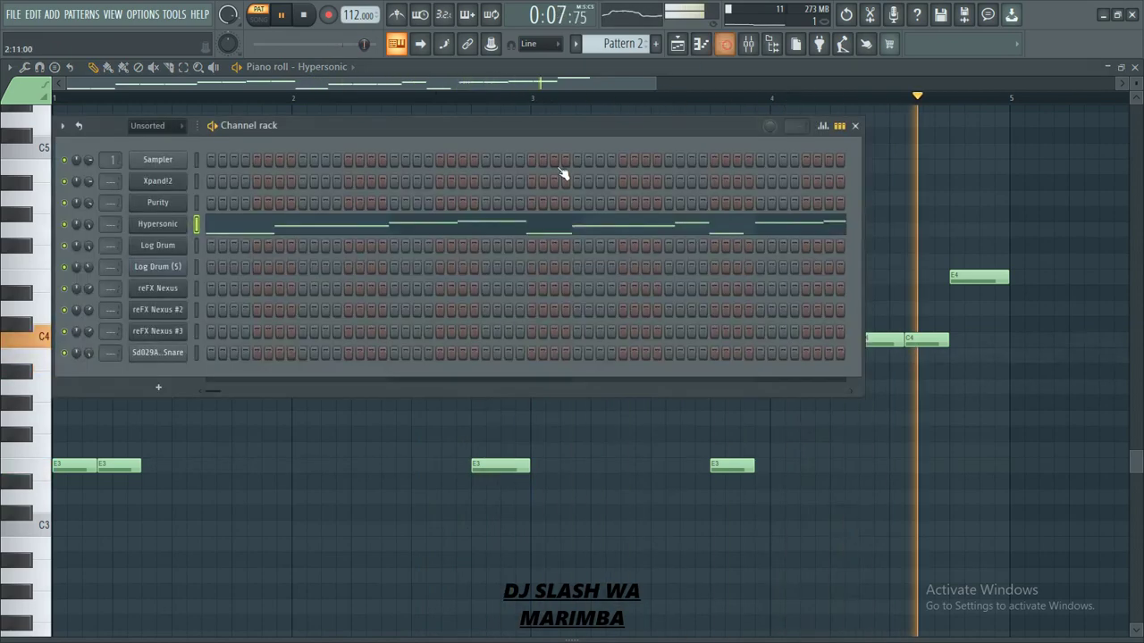
{"action": "left_click", "coordinate": [177, 229]}
{"action": "right_click", "coordinate": [272, 305]}
{"action": "left_click", "coordinate": [309, 314]}
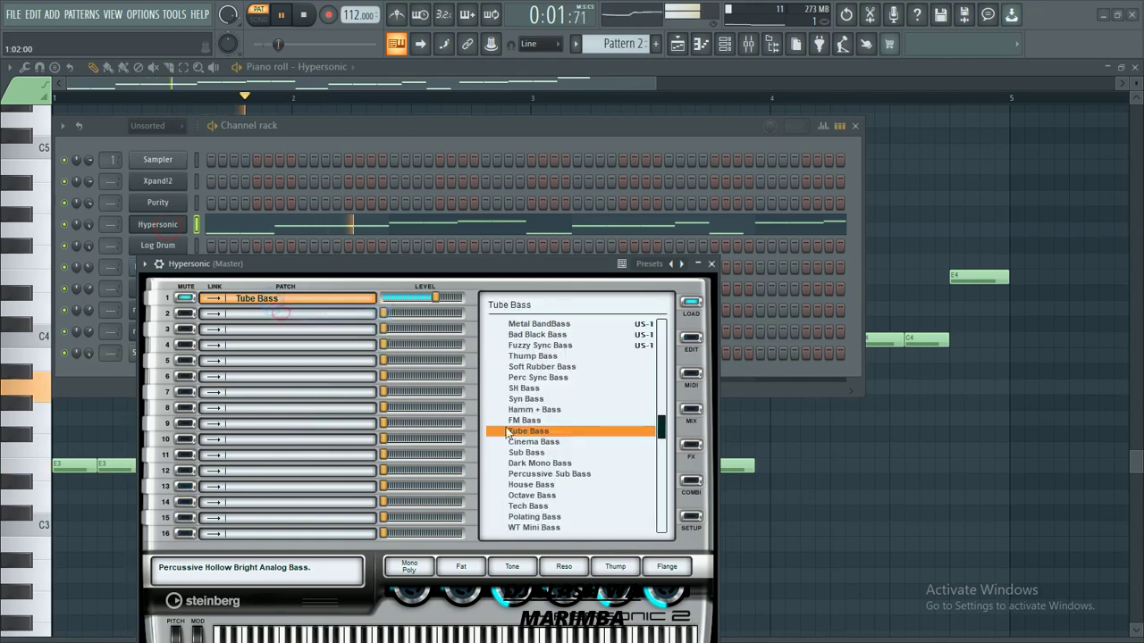
{"action": "left_click", "coordinate": [712, 265]}
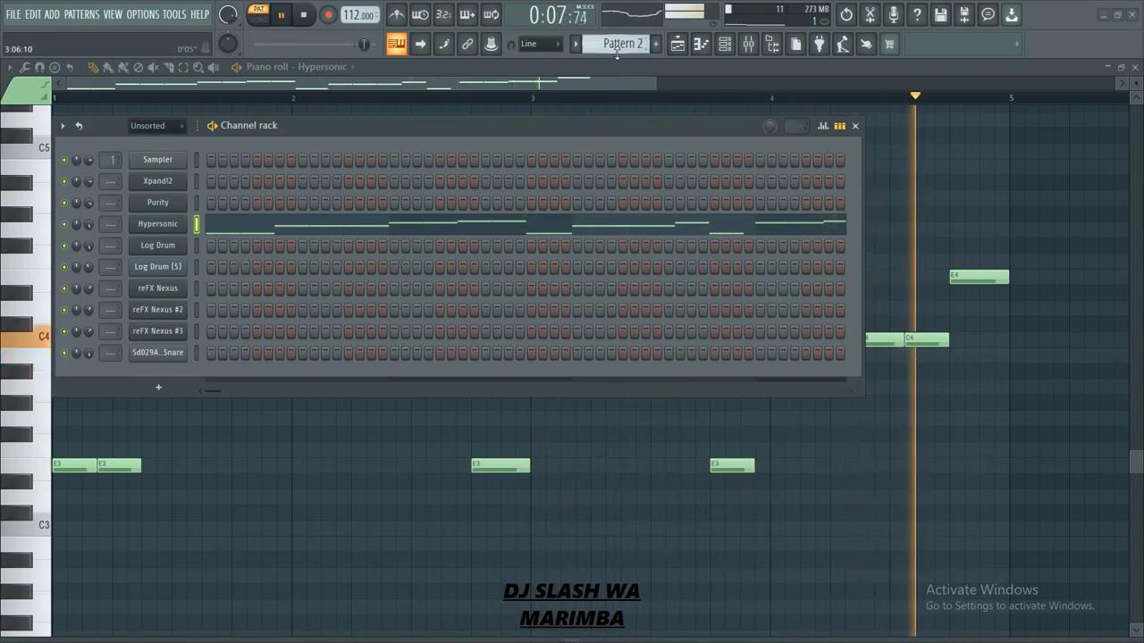
- In Pattern 3's Log Drum piano roll, lengthen the last A2 note to the end of bar 4
{"action": "scroll", "coordinate": [616, 50], "scroll_direction": "down", "scroll_amount": 1}
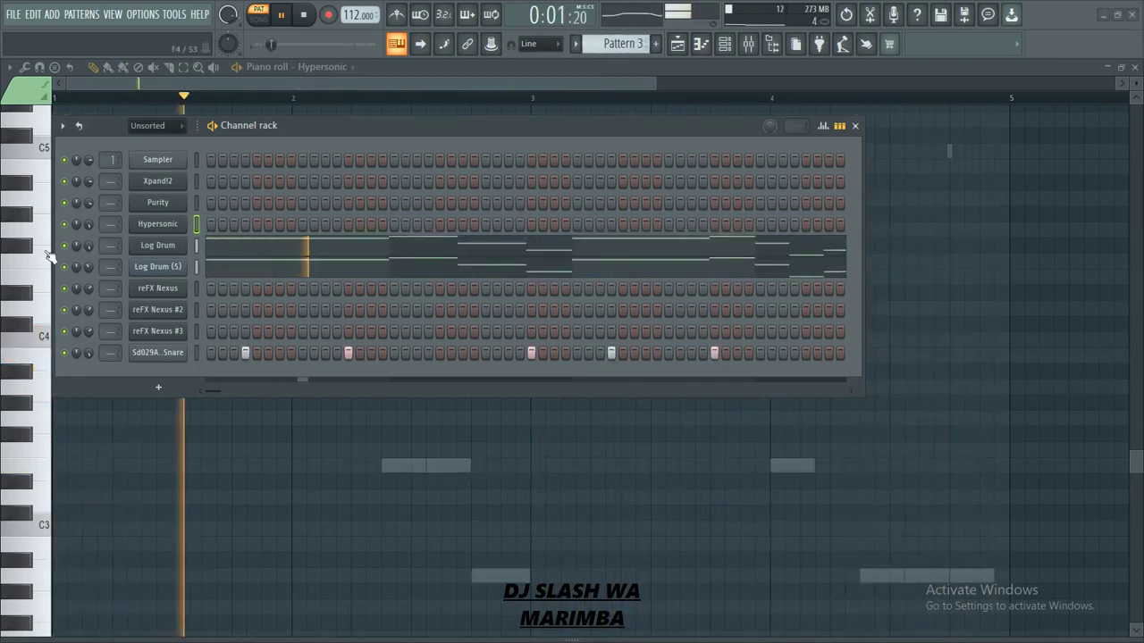
{"action": "left_click", "coordinate": [314, 250]}
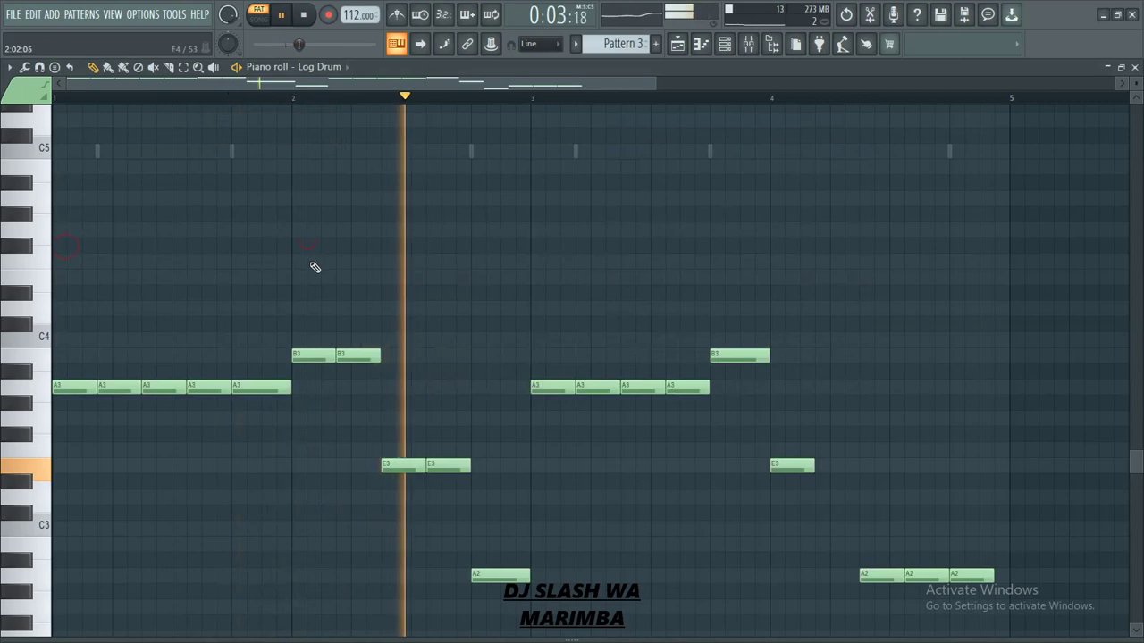
{"action": "scroll", "coordinate": [314, 265], "scroll_direction": "down", "scroll_amount": 1}
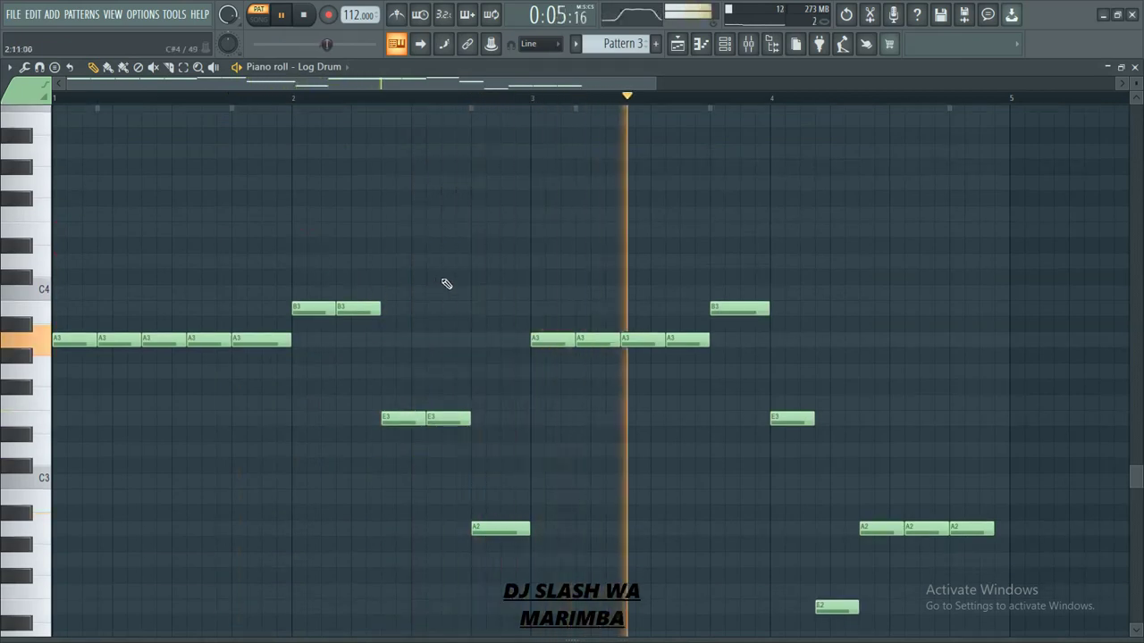
{"action": "scroll", "coordinate": [445, 283], "scroll_direction": "down", "scroll_amount": 1}
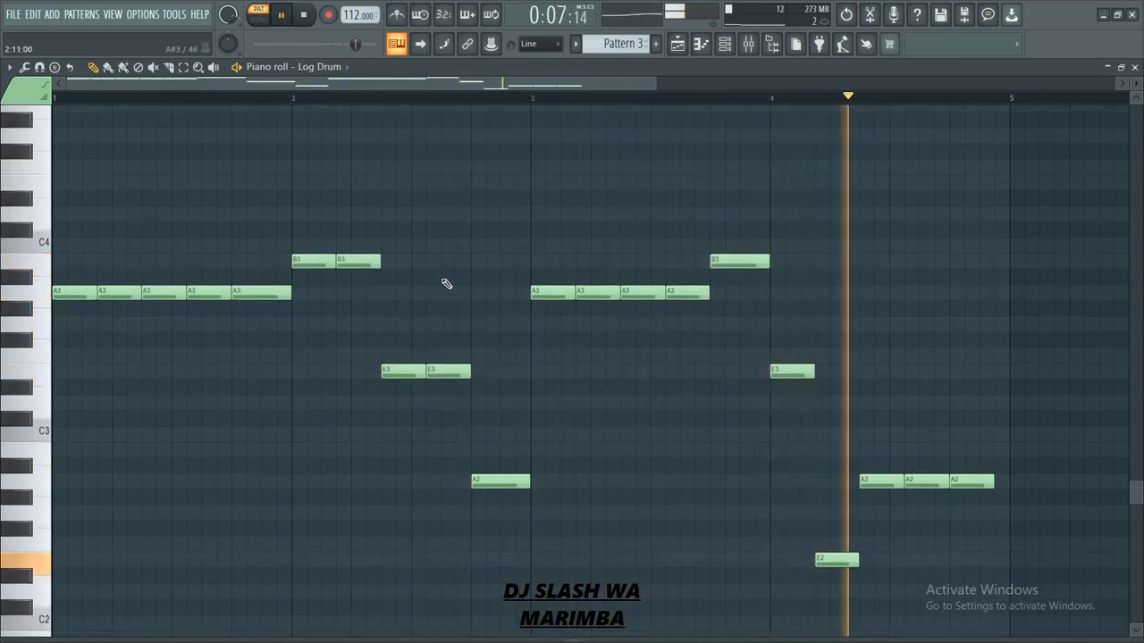
{"action": "left_click_drag", "start_coordinate": [994, 480], "coordinate": [1009, 481]}
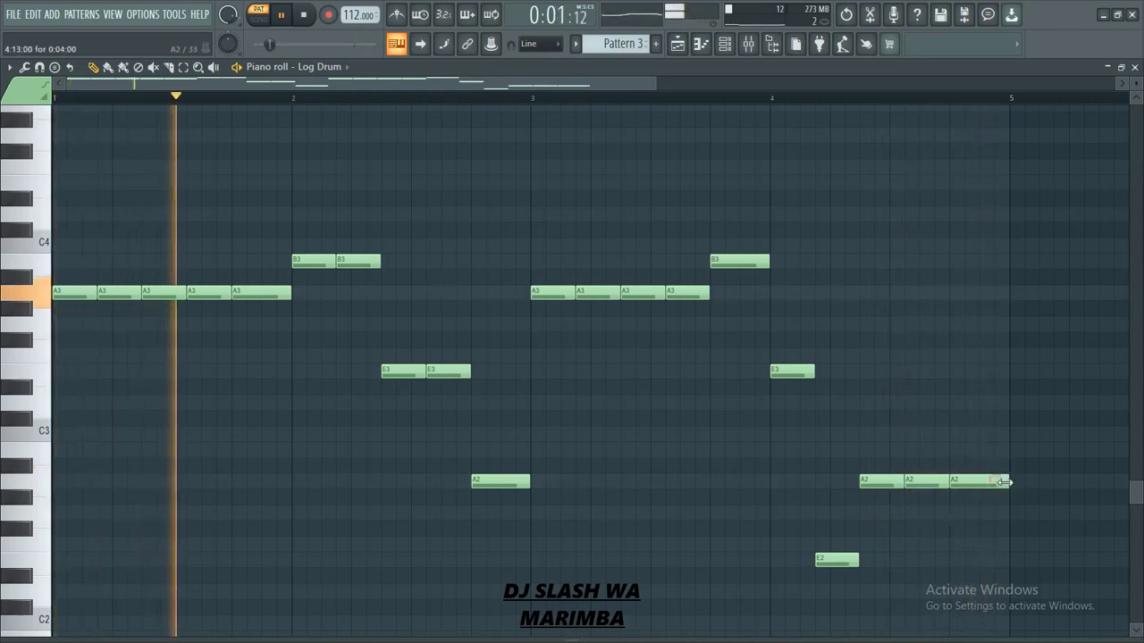
- Inspect the synth settings of the Log Drum channel, and close its window
{"action": "left_click", "coordinate": [725, 45]}
{"action": "left_click", "coordinate": [140, 252]}
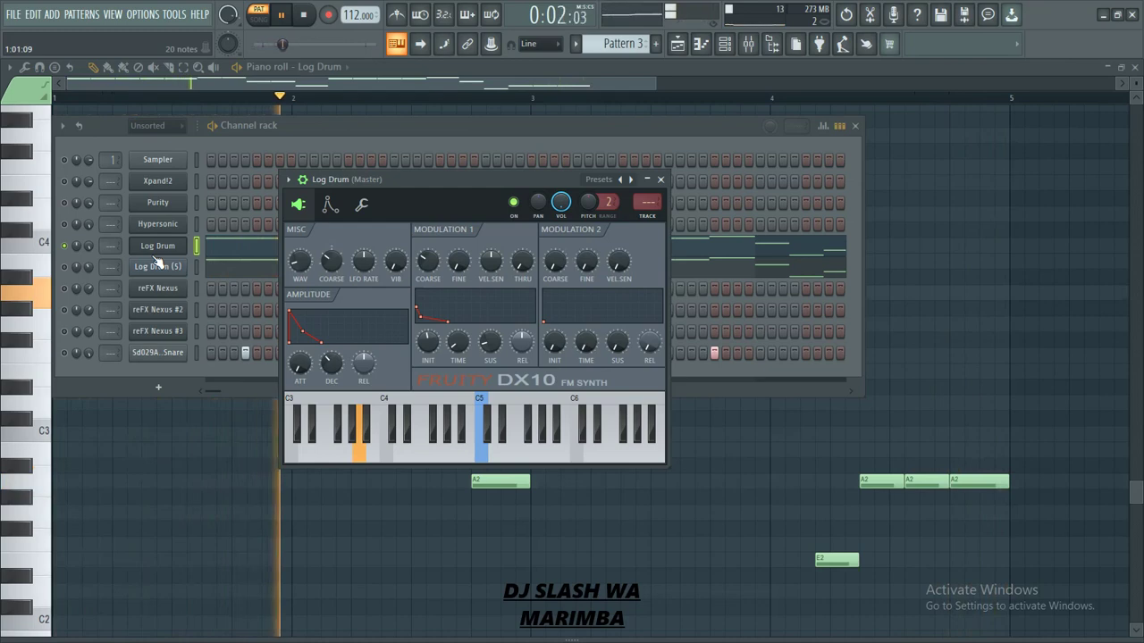
{"action": "left_click", "coordinate": [153, 254]}
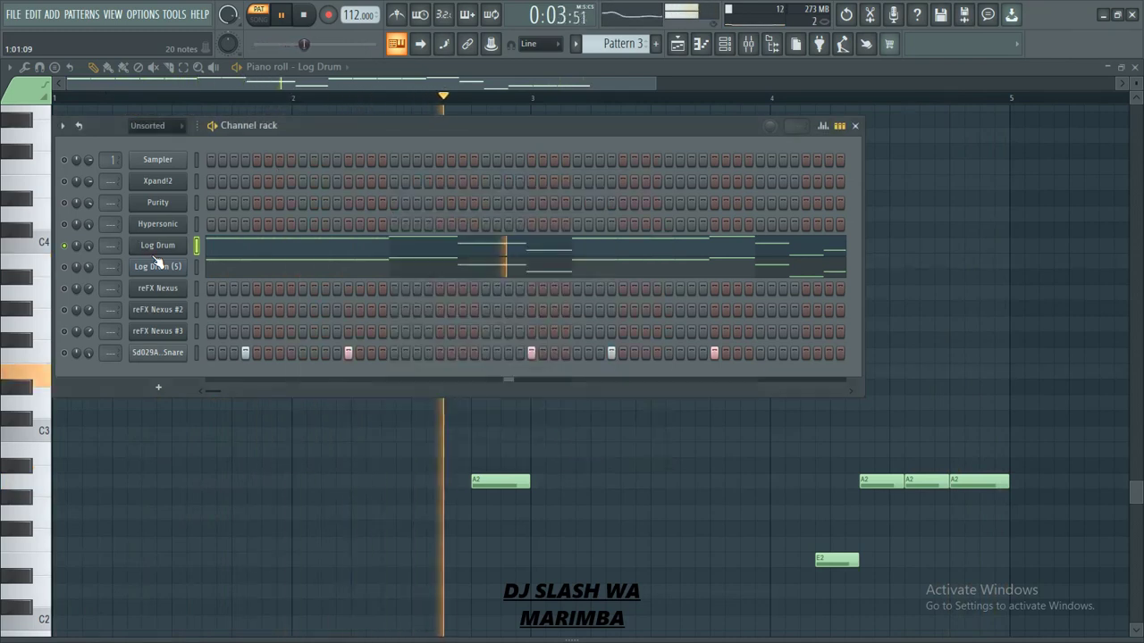
- Solo the Log Drum (5) channel and lengthen its last A2 note to the end of bar 4 in the piano roll
{"action": "right_click", "coordinate": [66, 268]}
{"action": "left_click", "coordinate": [75, 276]}
{"action": "left_click", "coordinate": [233, 273]}
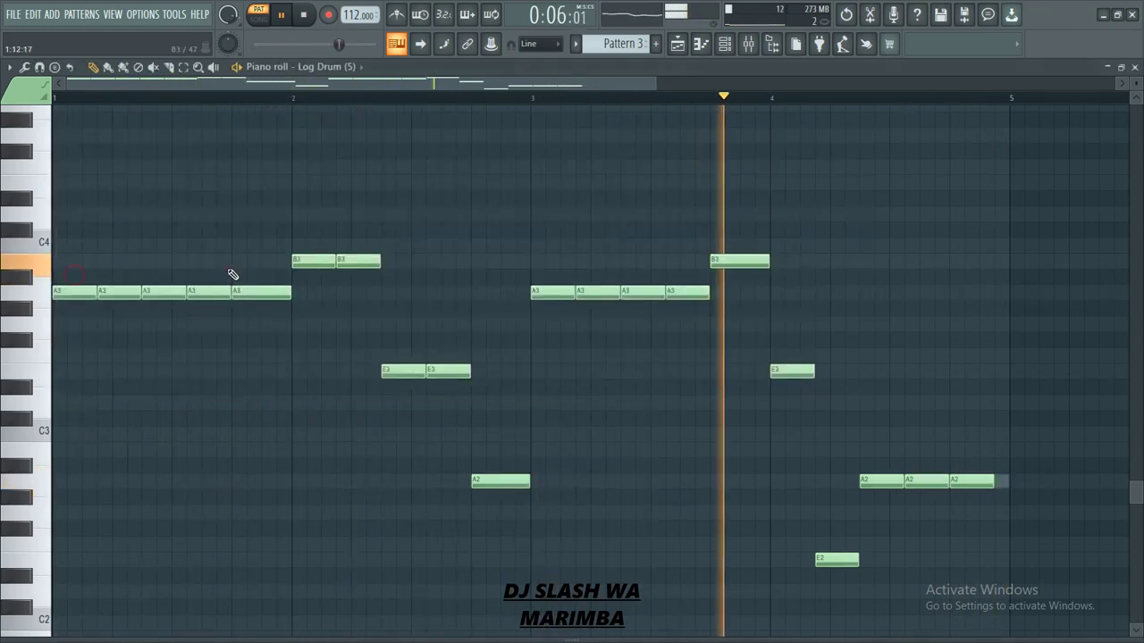
{"action": "scroll", "coordinate": [261, 329], "scroll_direction": "down", "scroll_amount": 3}
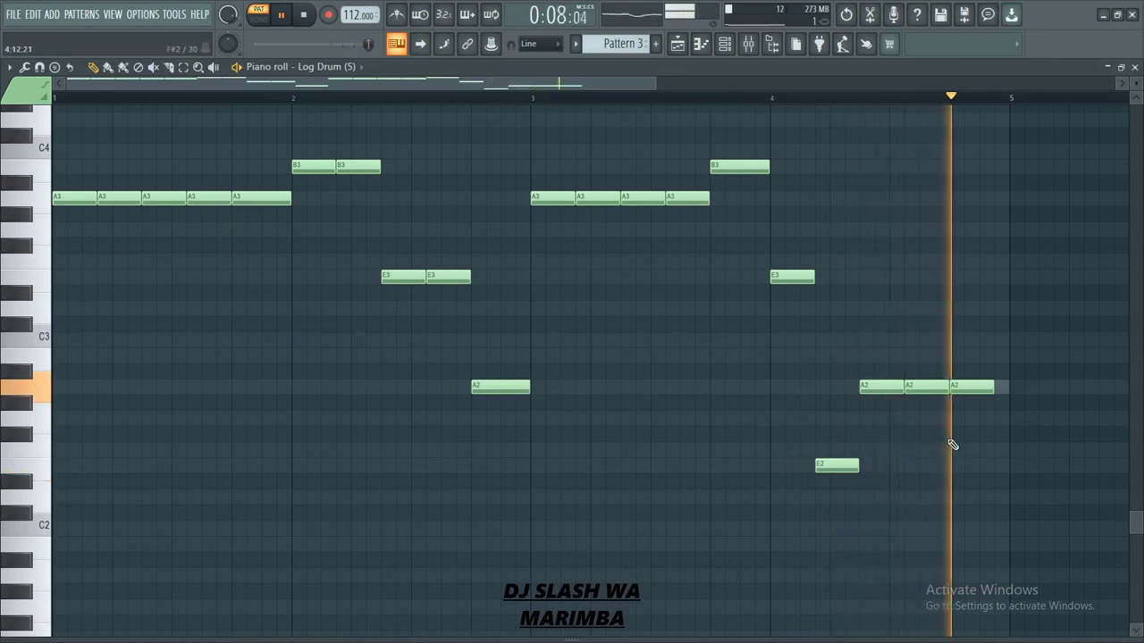
{"action": "left_click_drag", "start_coordinate": [996, 389], "coordinate": [1008, 387]}
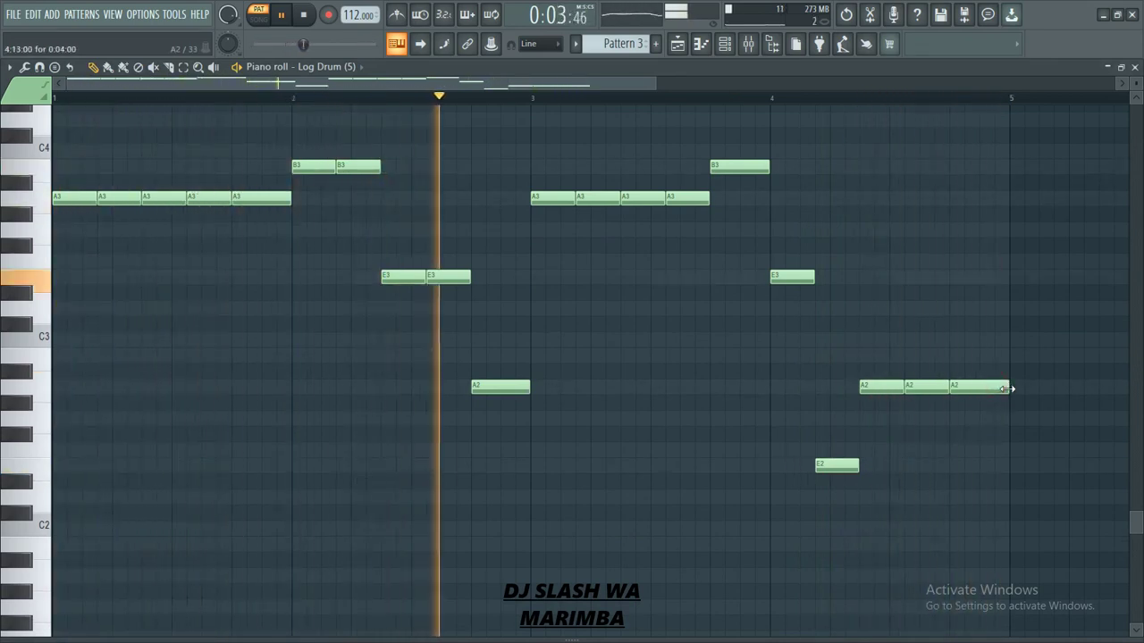
- Inspect the synth settings of the Log Drum (5) channel, and turn off its solo
{"action": "left_click", "coordinate": [723, 49]}
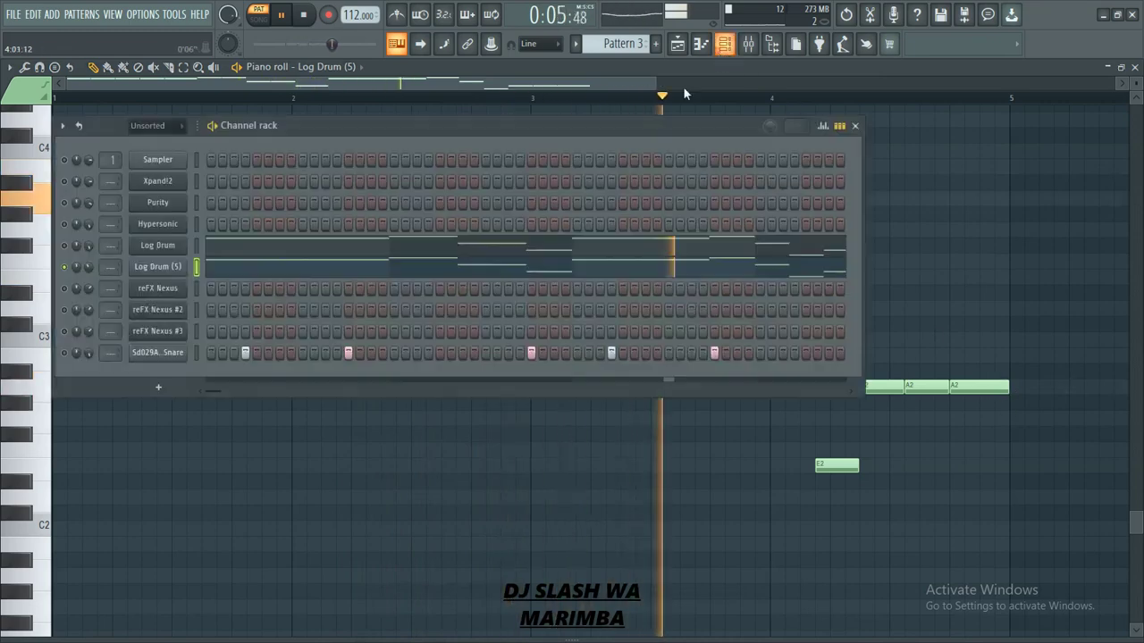
{"action": "left_click", "coordinate": [166, 266]}
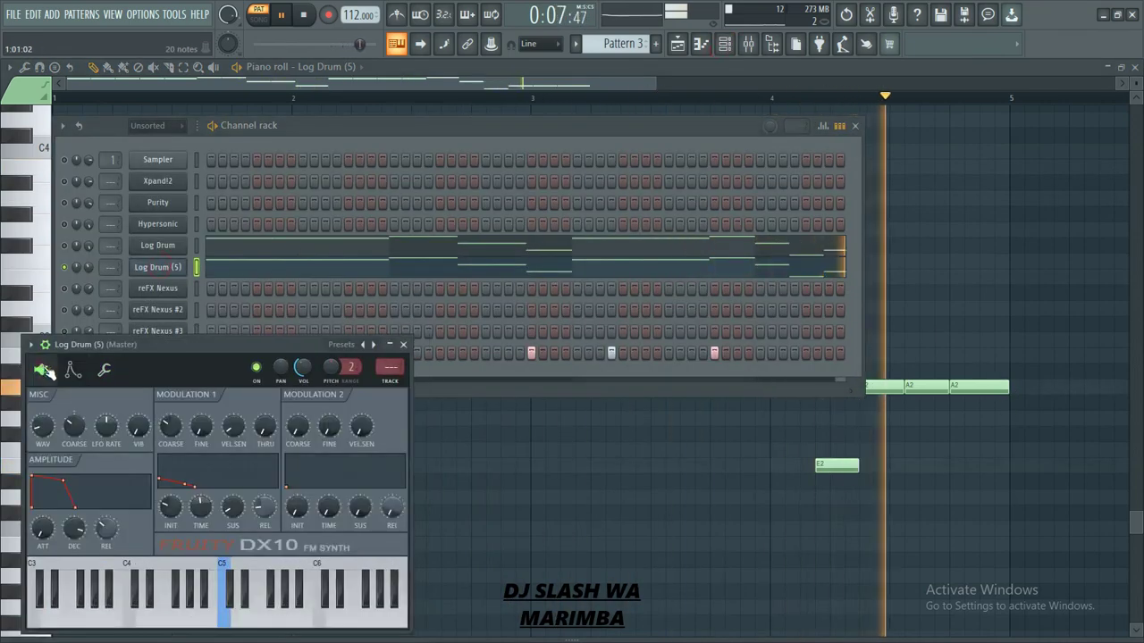
{"action": "left_click_drag", "start_coordinate": [155, 345], "coordinate": [477, 277]}
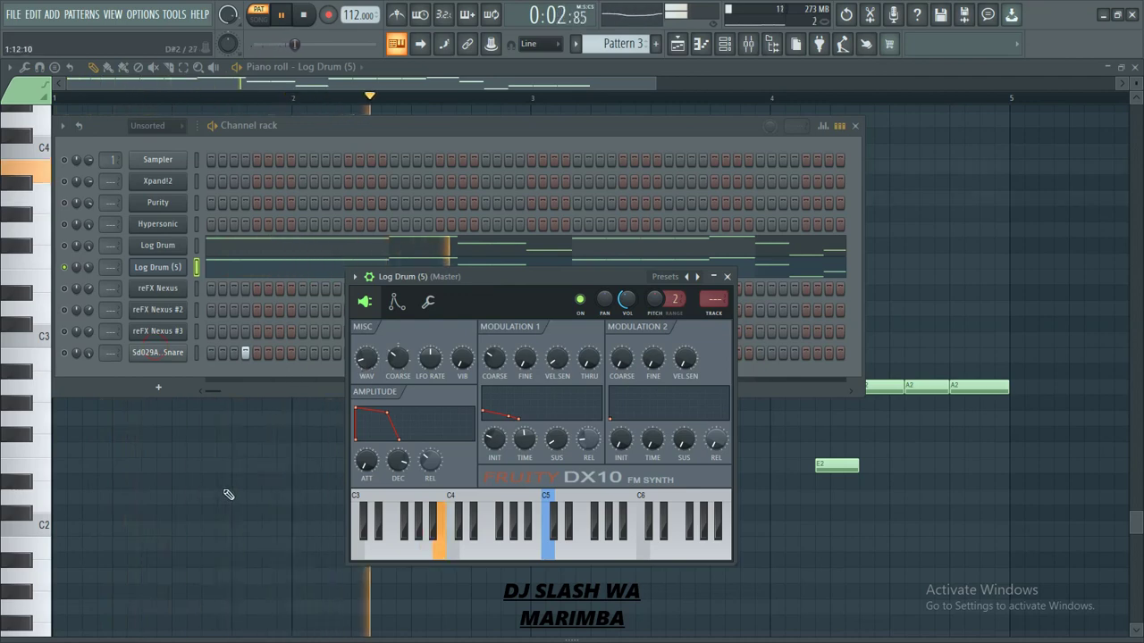
{"action": "left_click", "coordinate": [169, 268]}
{"action": "right_click", "coordinate": [76, 266]}
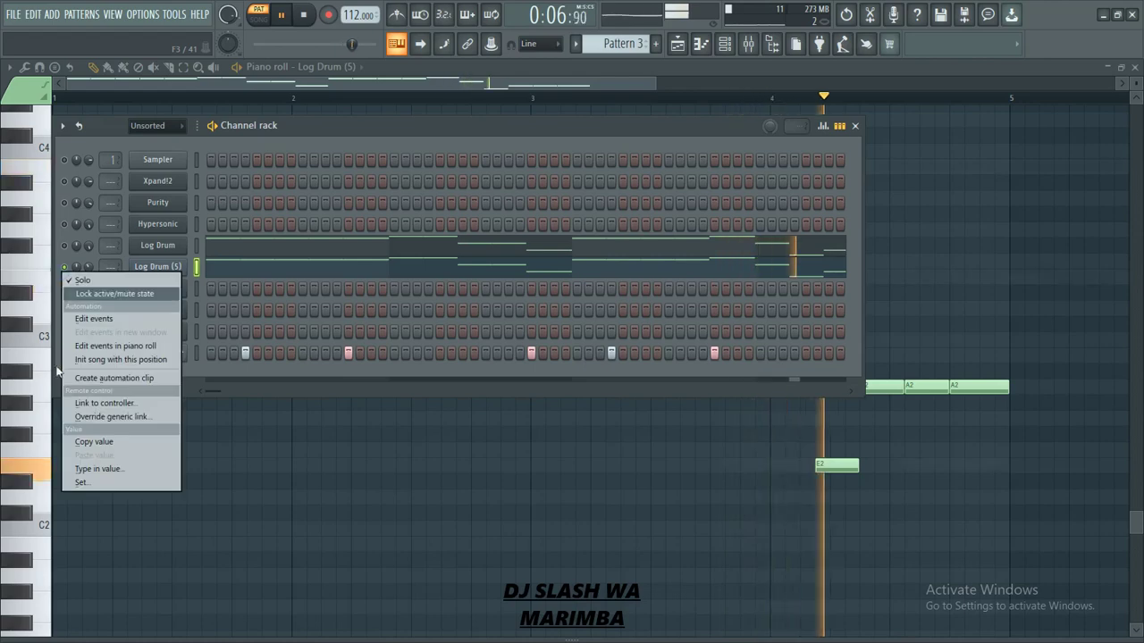
{"action": "left_click", "coordinate": [79, 280]}
- Inspect the sample settings of the Sd029A-EQ Snare channel, and close its window
{"action": "left_click", "coordinate": [152, 352]}
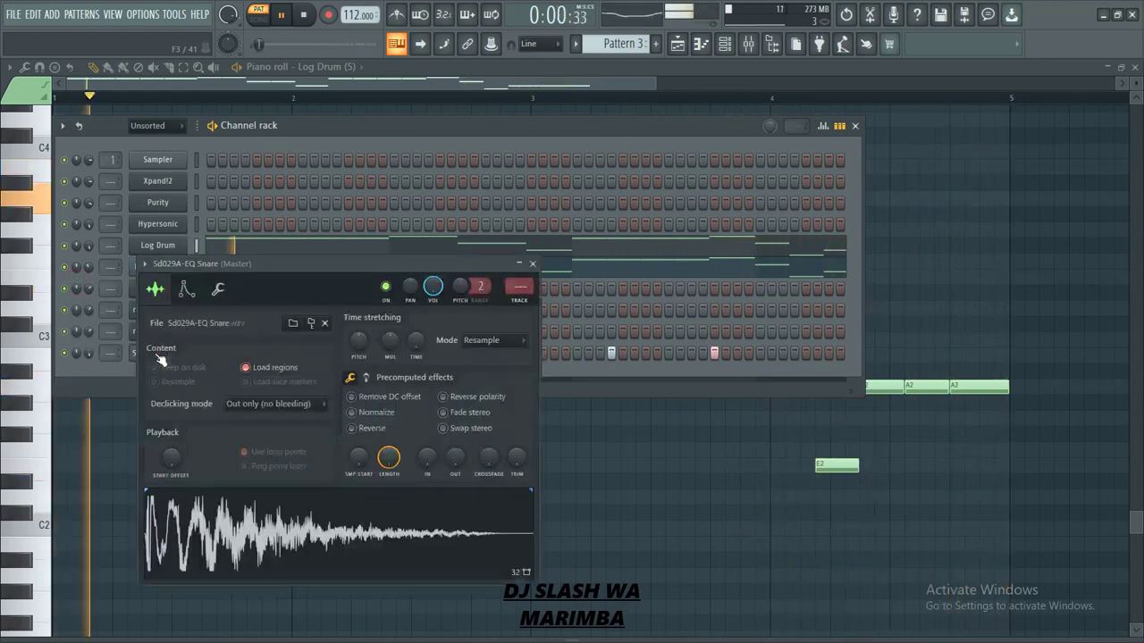
{"action": "left_click_drag", "start_coordinate": [242, 267], "coordinate": [358, 200]}
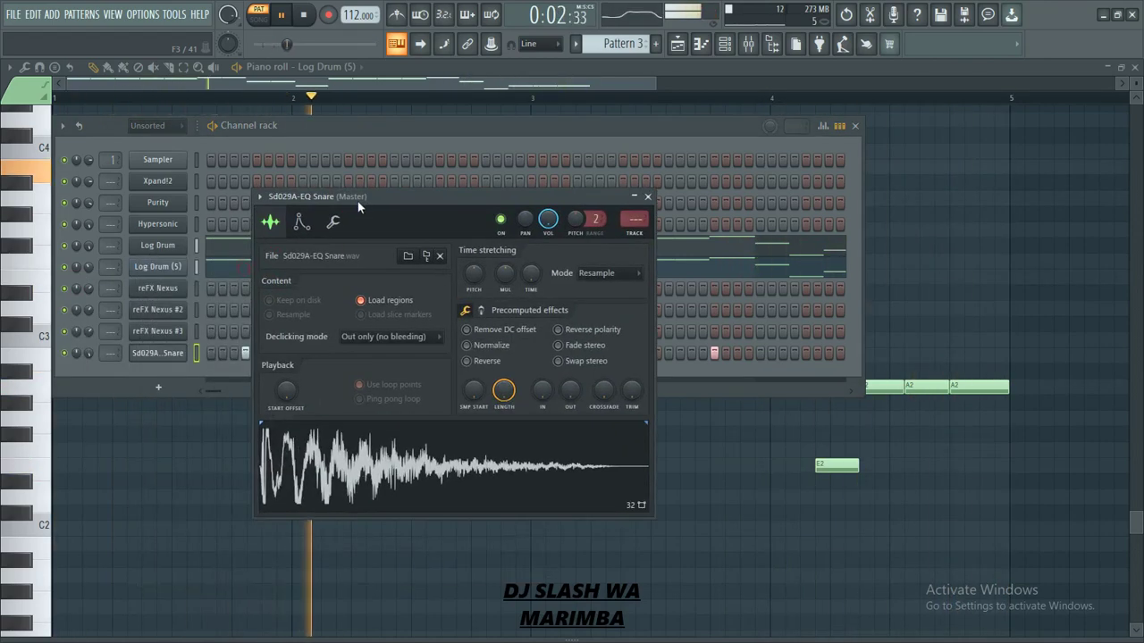
{"action": "left_click", "coordinate": [178, 354]}
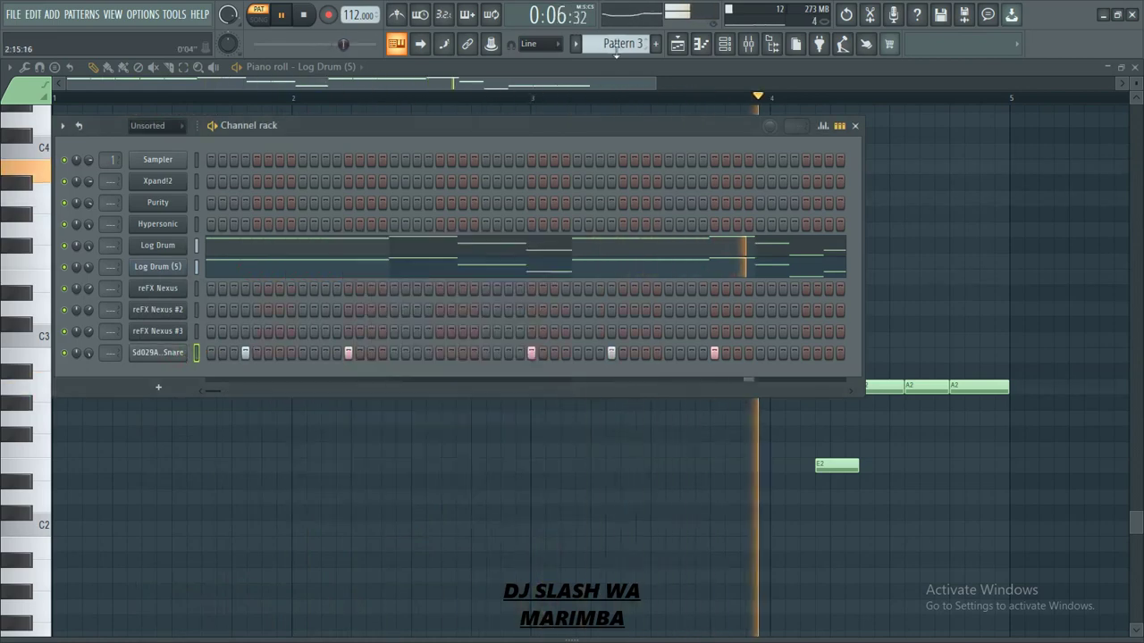
- Switch to Pattern 4 and inspect the notes of the reFX Nexus and reFX Nexus #2 channels in the piano roll
{"action": "scroll", "coordinate": [617, 45], "scroll_direction": "down", "scroll_amount": 1}
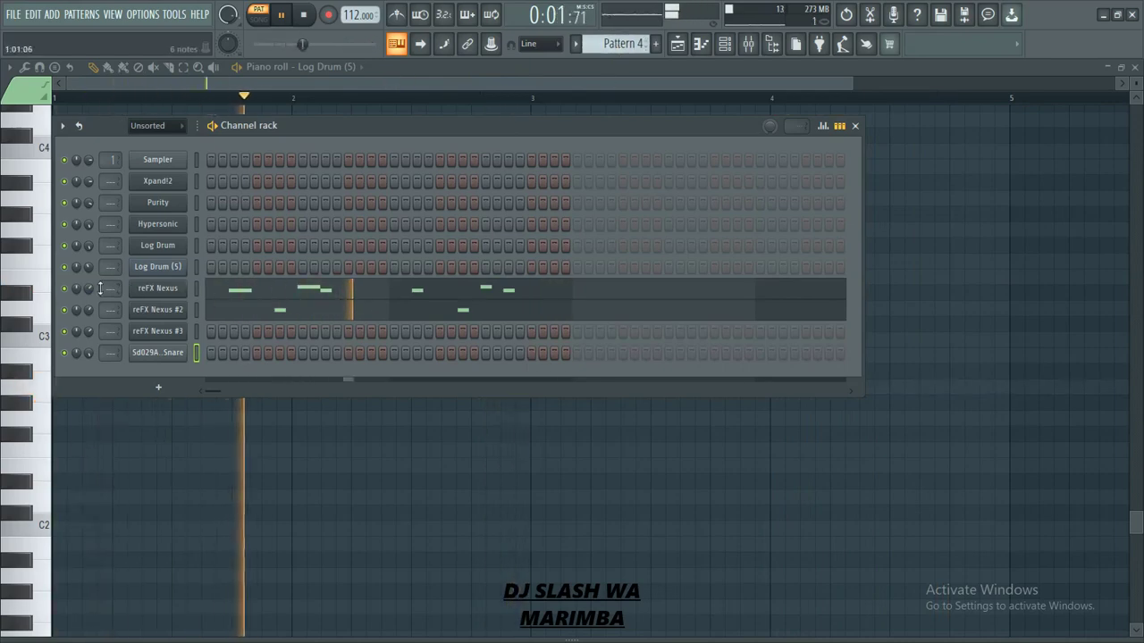
{"action": "right_click", "coordinate": [62, 291]}
{"action": "left_click", "coordinate": [266, 308]}
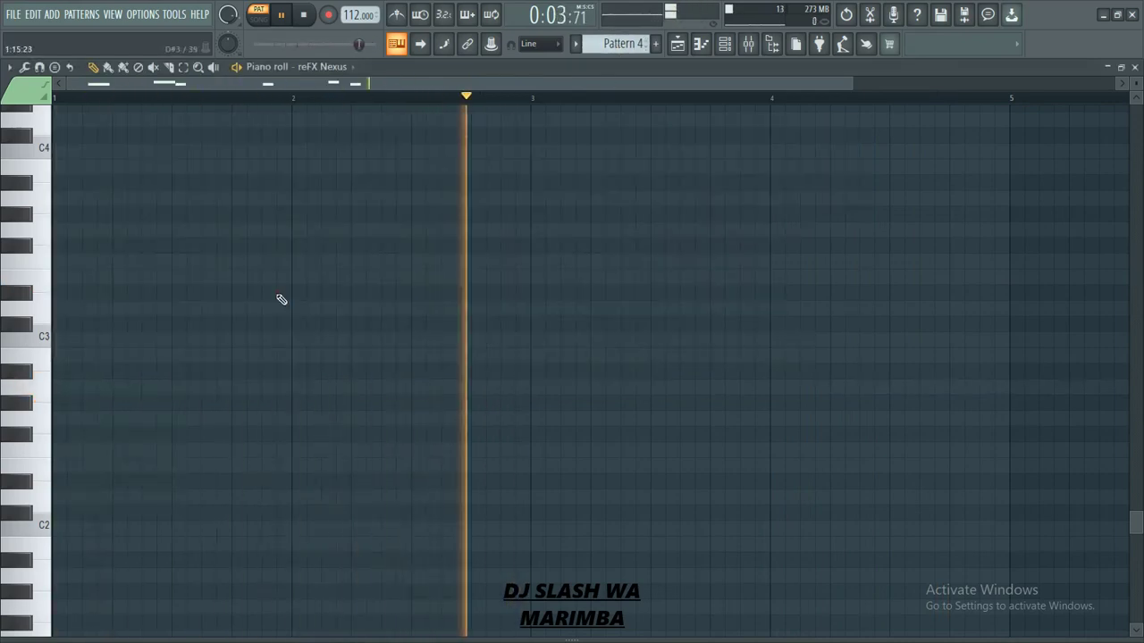
{"action": "scroll", "coordinate": [289, 307], "scroll_direction": "up", "scroll_amount": 10}
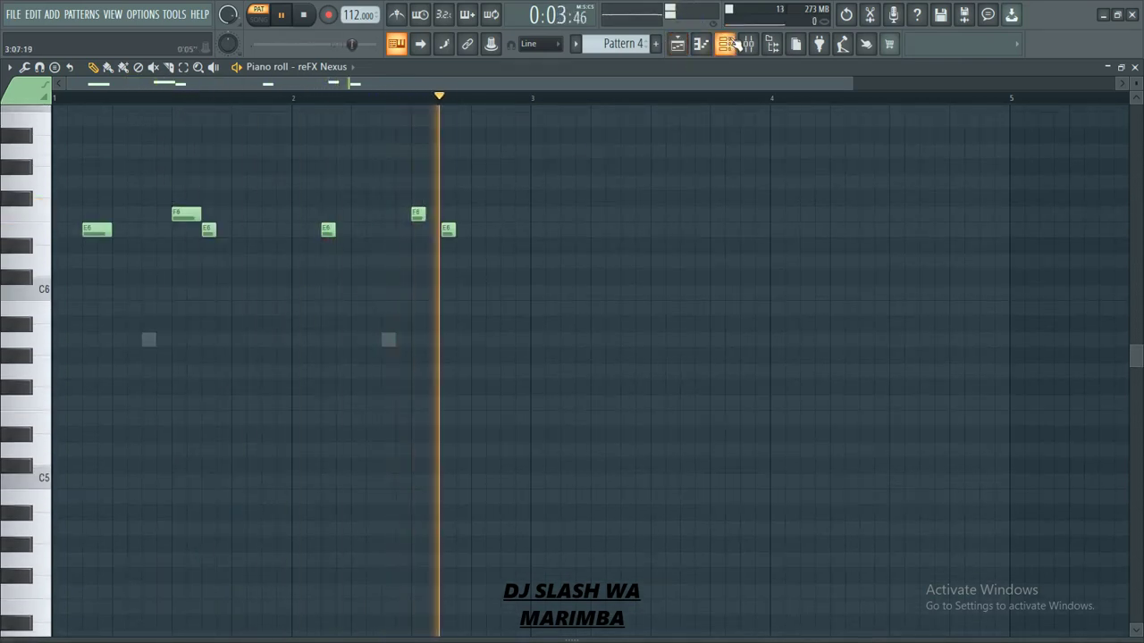
{"action": "left_click", "coordinate": [734, 42]}
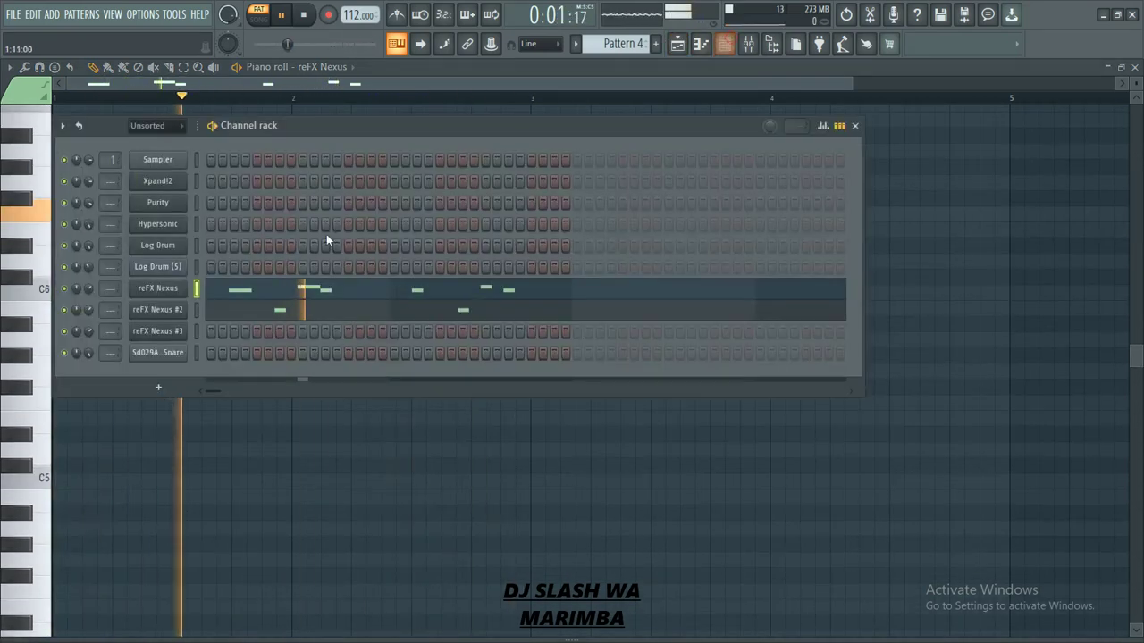
{"action": "left_click", "coordinate": [313, 314]}
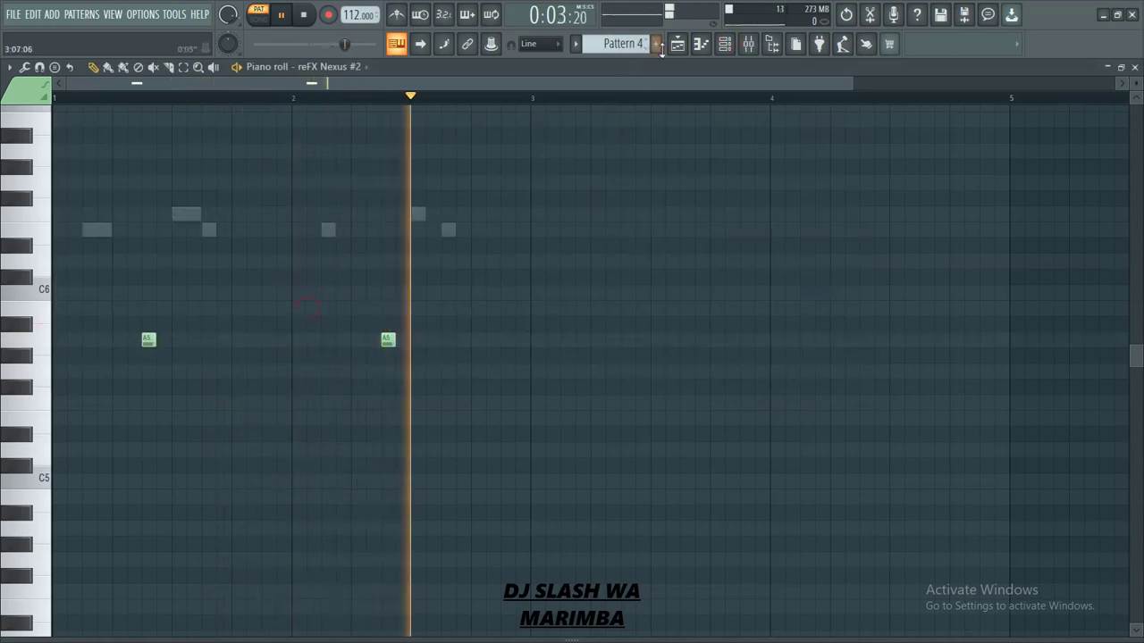
- Inspect the presets loaded in the reFX Nexus and reFX Nexus #2 channels, closing each synth window
{"action": "key", "text": "F6"}
{"action": "left_click", "coordinate": [157, 290]}
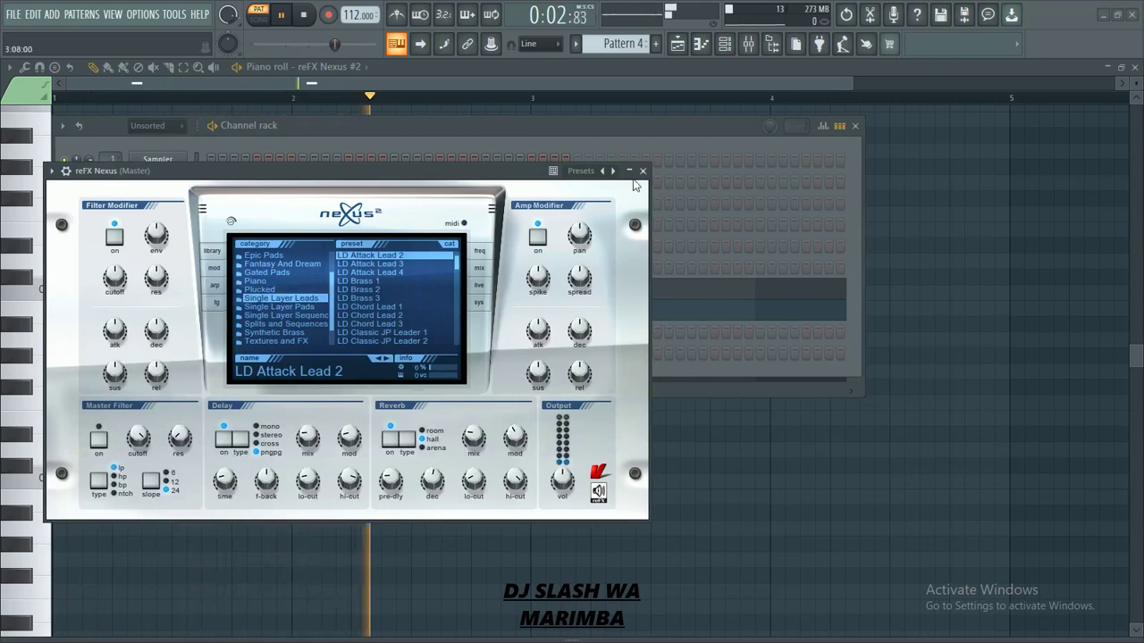
{"action": "left_click", "coordinate": [642, 171]}
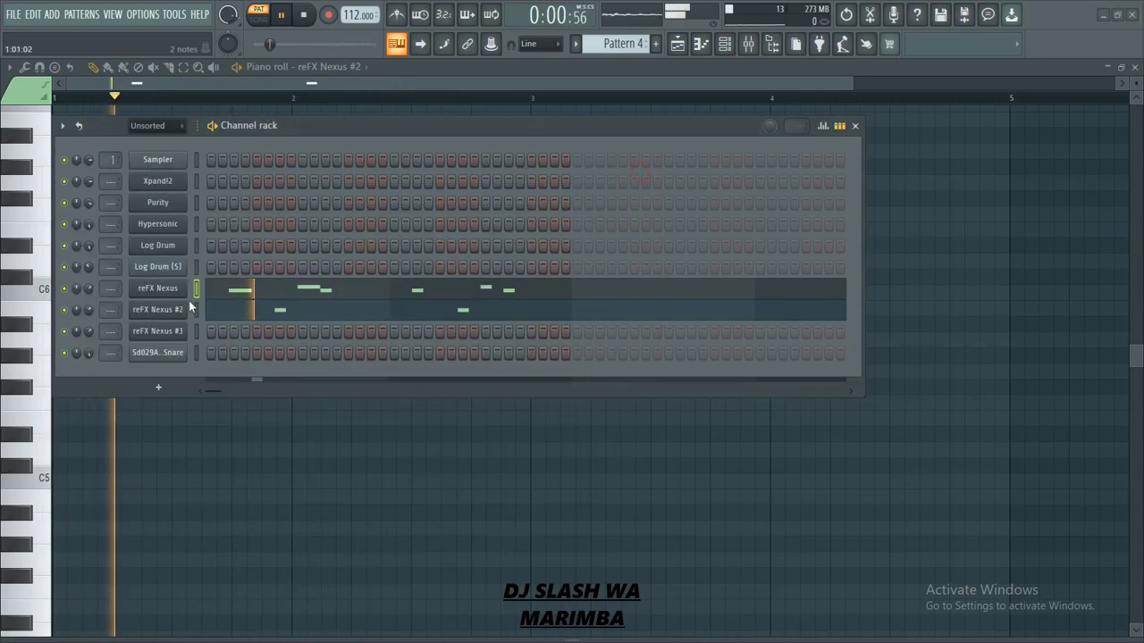
{"action": "left_click", "coordinate": [189, 300]}
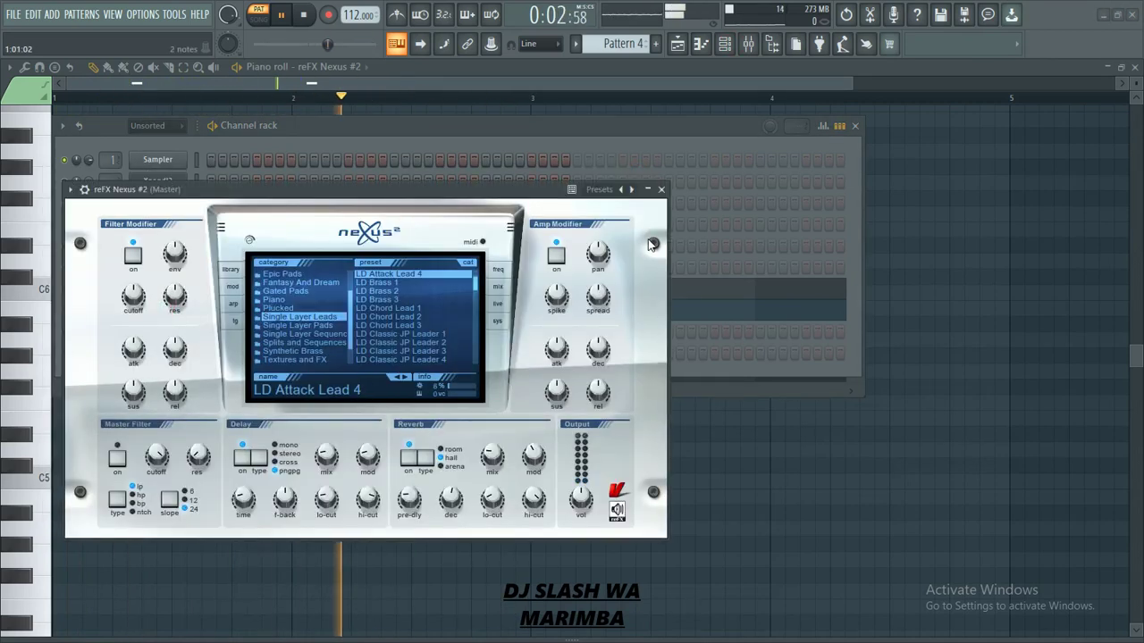
{"action": "left_click", "coordinate": [661, 189]}
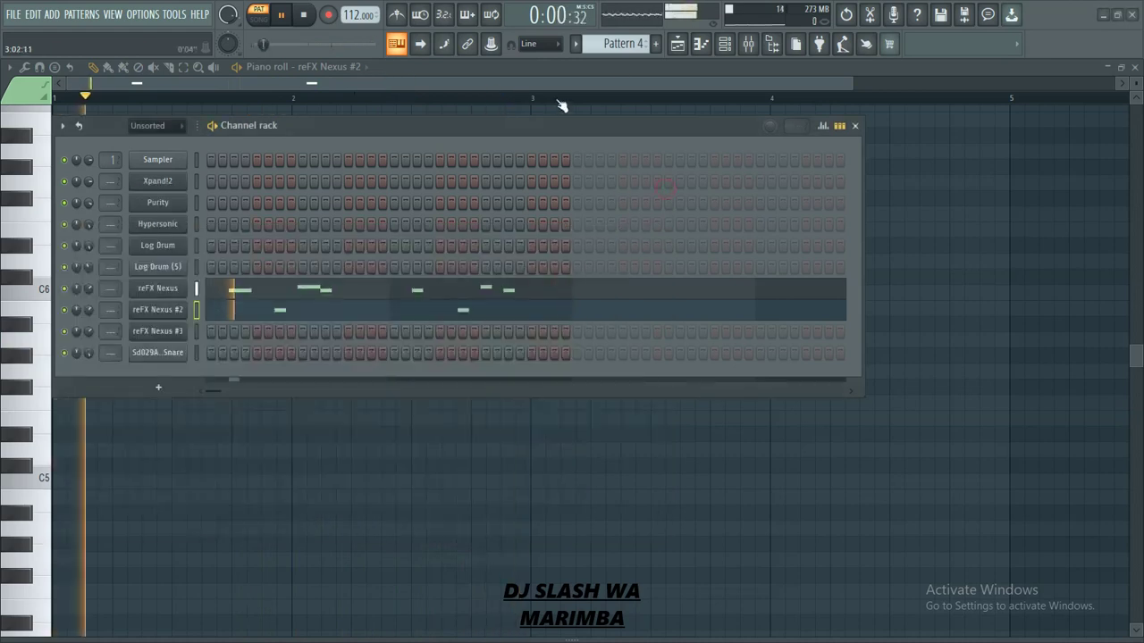
- Switch to Pattern 5 and inspect the notes of the reFX Nexus #3 channel in the piano roll
{"action": "scroll", "coordinate": [613, 44], "scroll_direction": "down", "scroll_amount": 1}
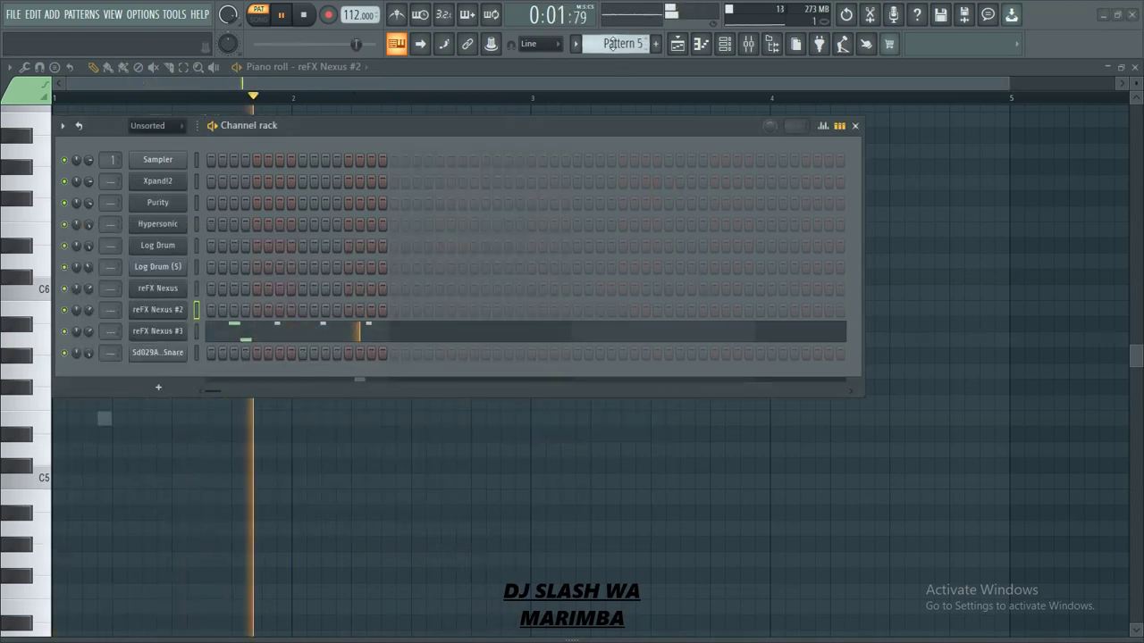
{"action": "left_click", "coordinate": [311, 333]}
{"action": "scroll", "coordinate": [391, 82], "scroll_direction": "up", "scroll_amount": 3}
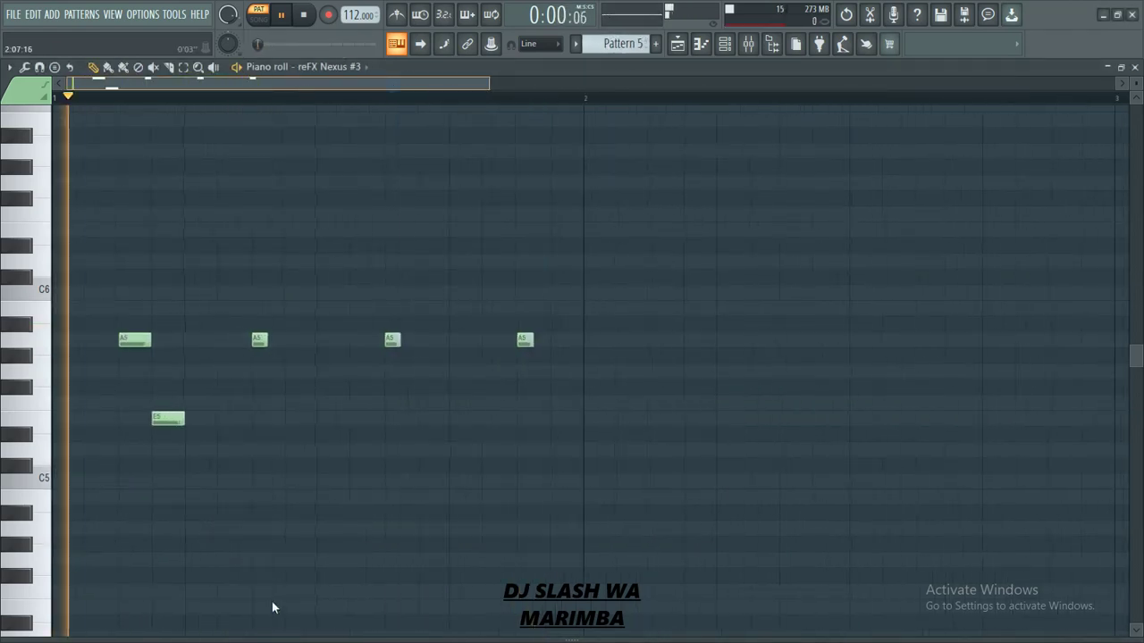
- Switch to Pattern 6 and inspect the full length of the Purity channel's note in the piano roll
{"action": "left_click", "coordinate": [725, 46]}
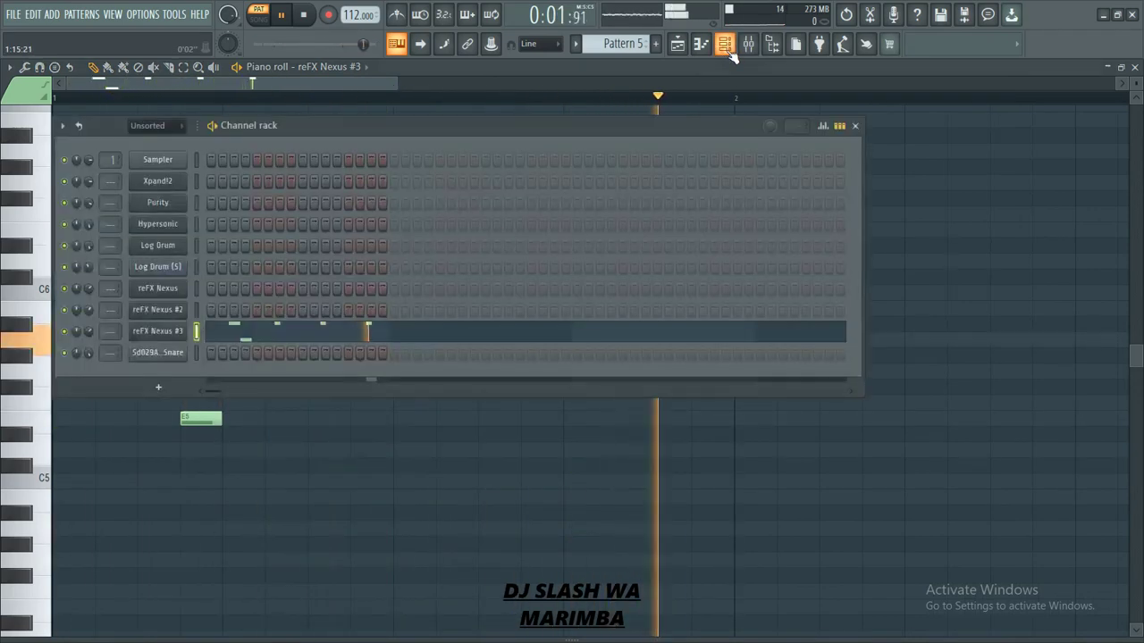
{"action": "scroll", "coordinate": [638, 44], "scroll_direction": "down", "scroll_amount": 1}
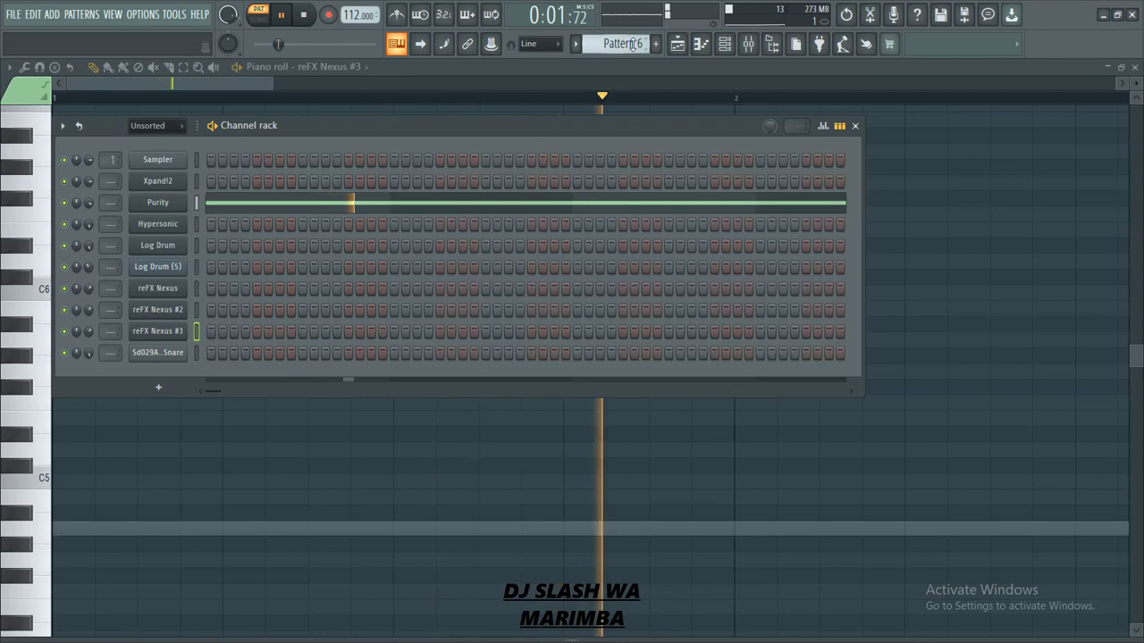
{"action": "left_click", "coordinate": [289, 203]}
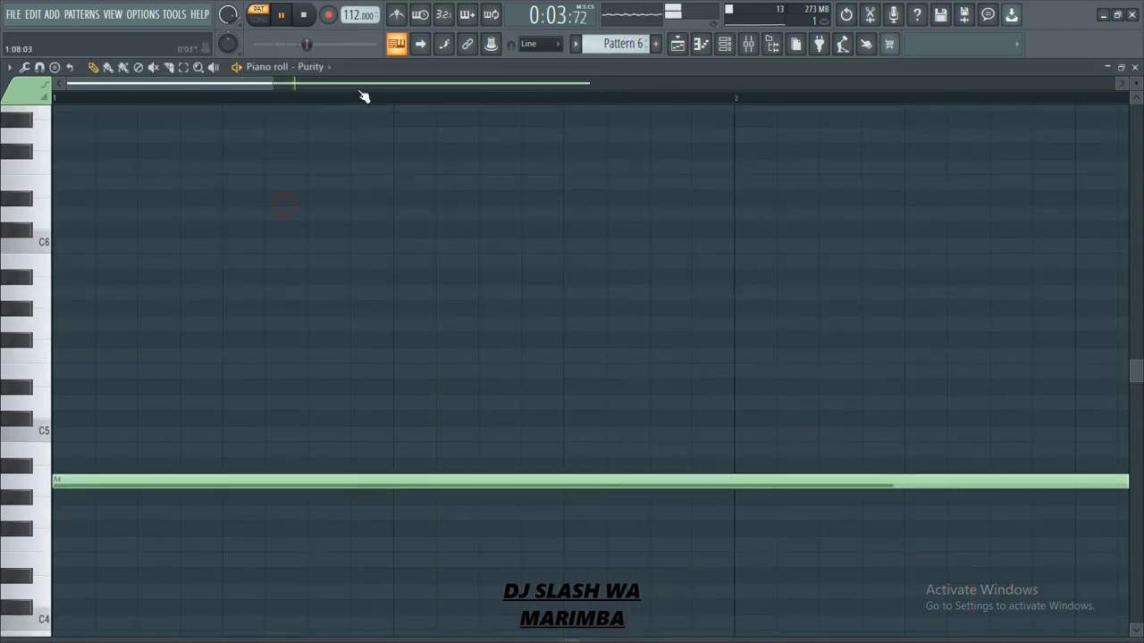
{"action": "scroll", "coordinate": [373, 245], "scroll_direction": "up", "scroll_amount": 2}
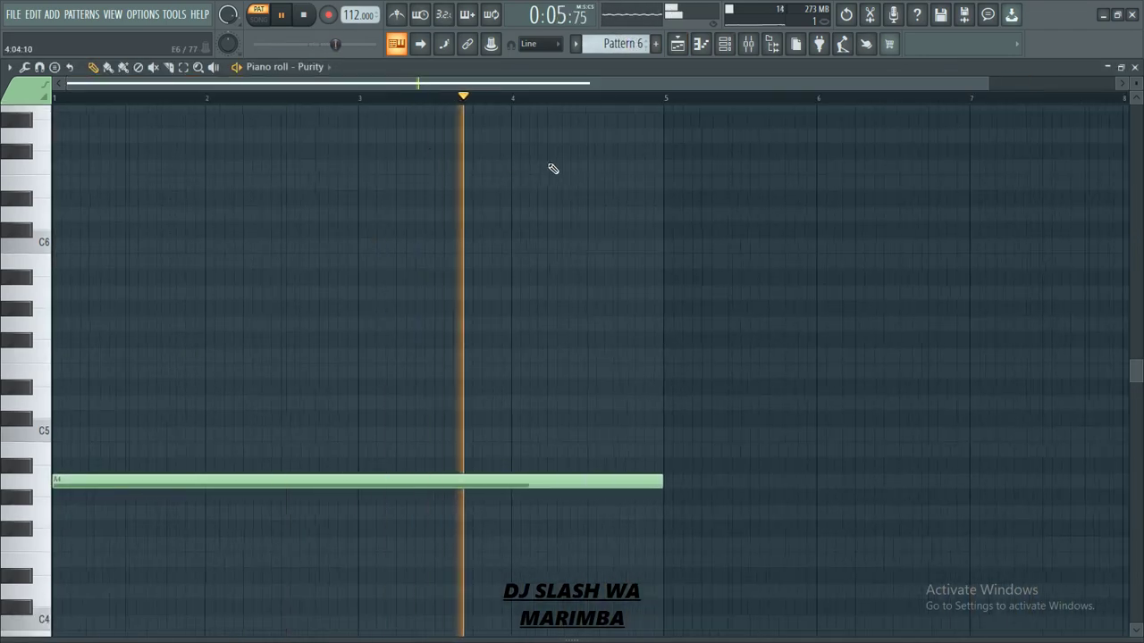
- Inspect the preset loaded in the Purity channel's synth, and close its window
{"action": "left_click", "coordinate": [726, 45]}
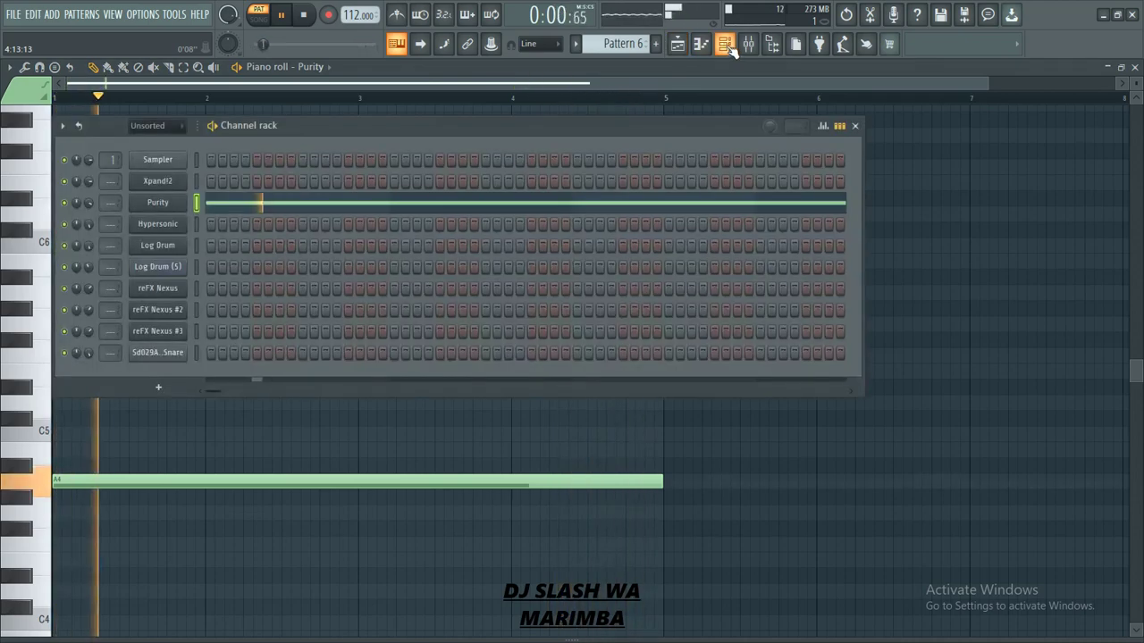
{"action": "left_click", "coordinate": [175, 206]}
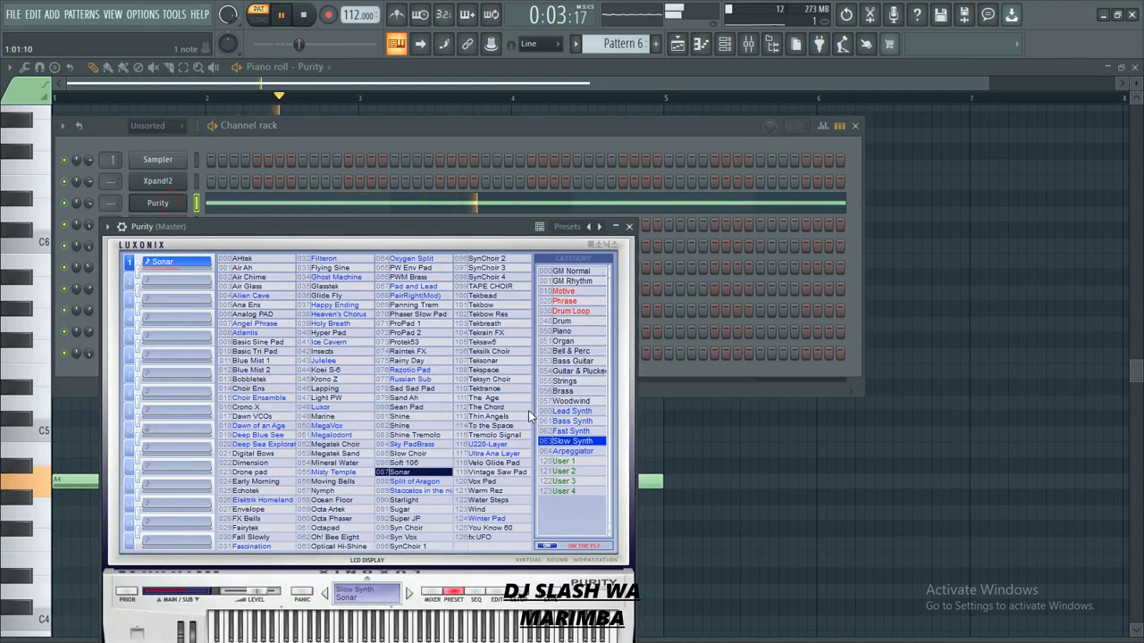
{"action": "left_click", "coordinate": [630, 227]}
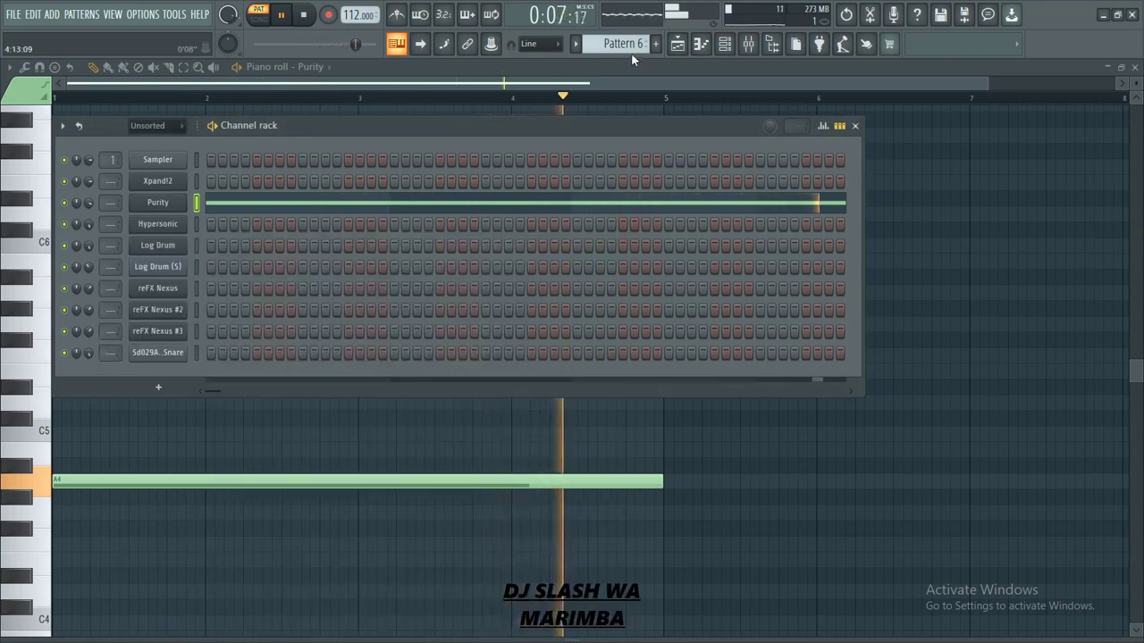
- Select Pattern 7 and play the song arrangement in the playlist from about bar 22
{"action": "scroll", "coordinate": [631, 55], "scroll_direction": "down", "scroll_amount": 1}
{"action": "key", "text": "F5"}
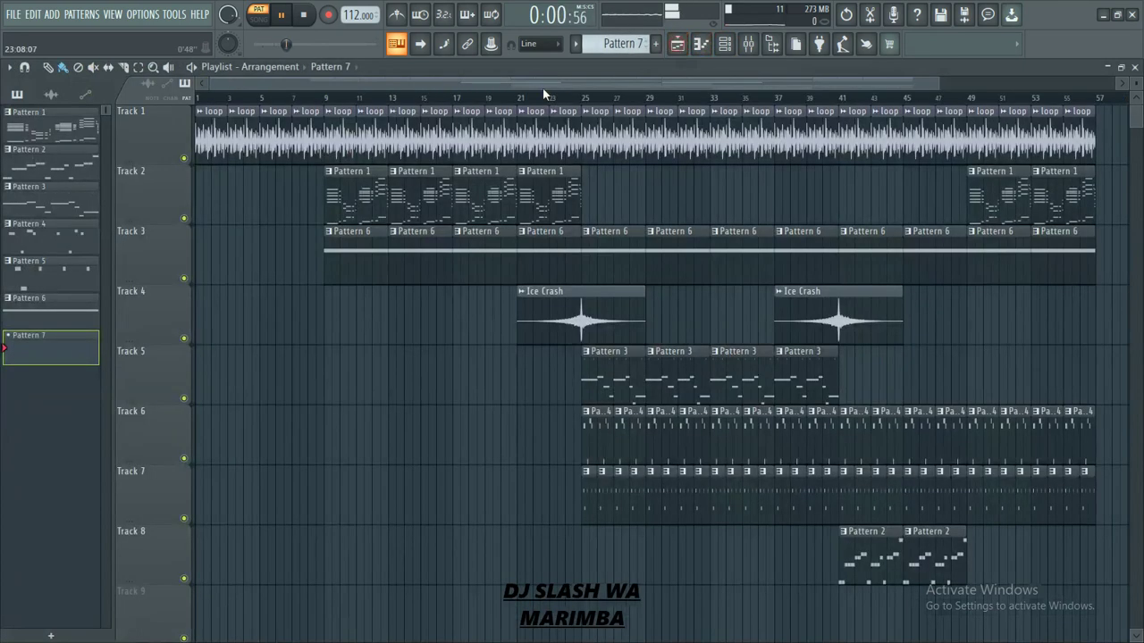
{"action": "left_click", "coordinate": [545, 101]}
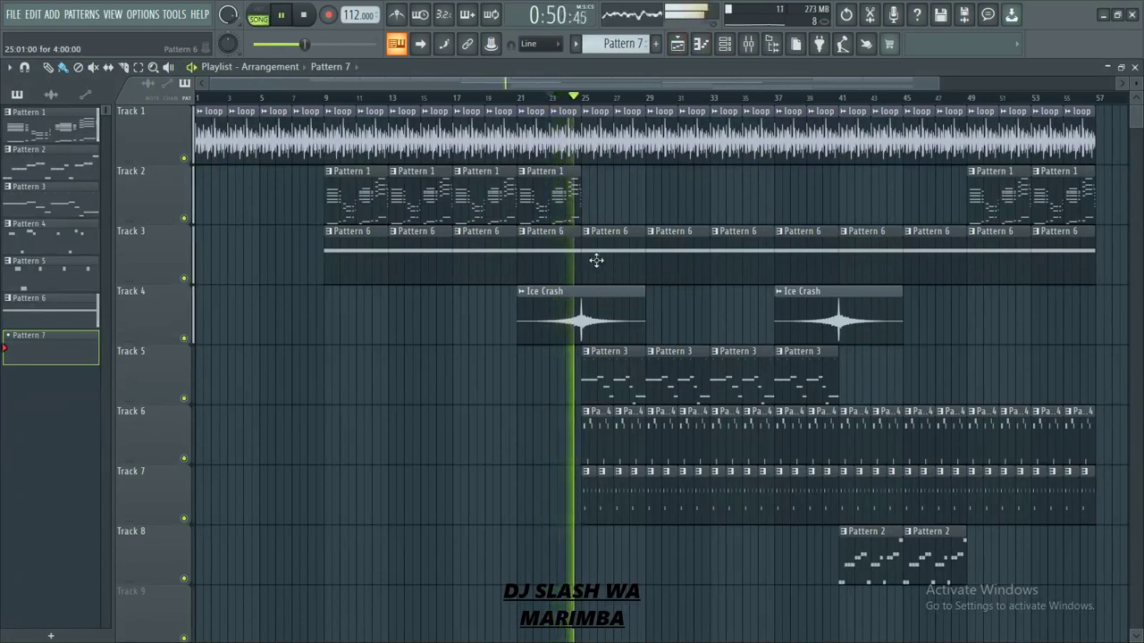
- Inspect the sample settings of the loop clip on Track 1 of the playlist, and close its window
{"action": "double_click", "coordinate": [594, 132]}
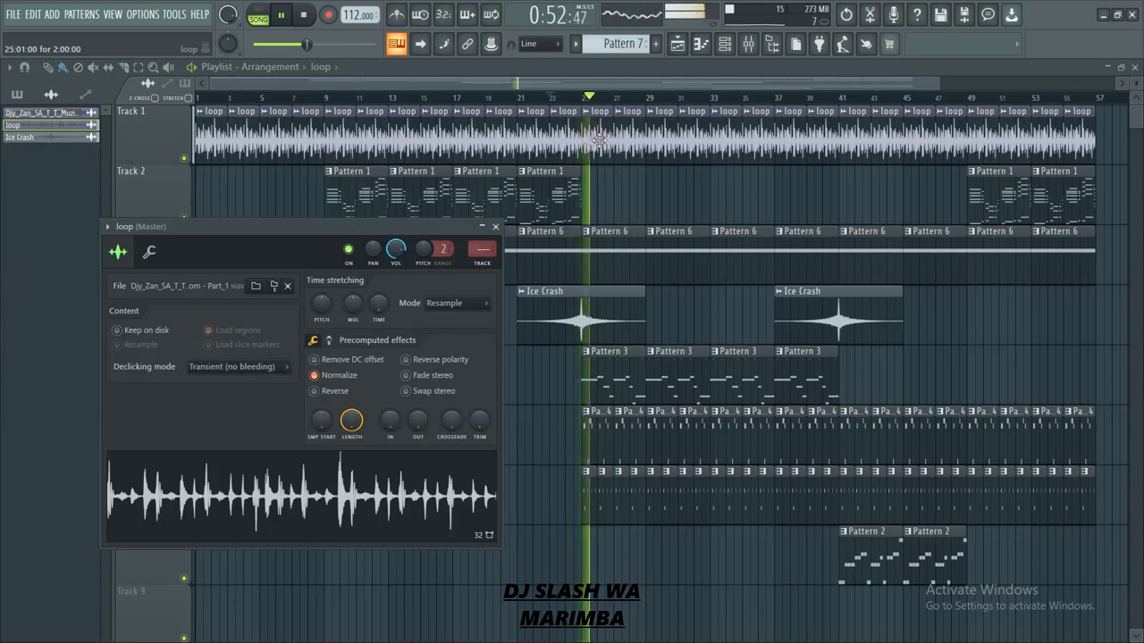
{"action": "key", "text": "Escape"}
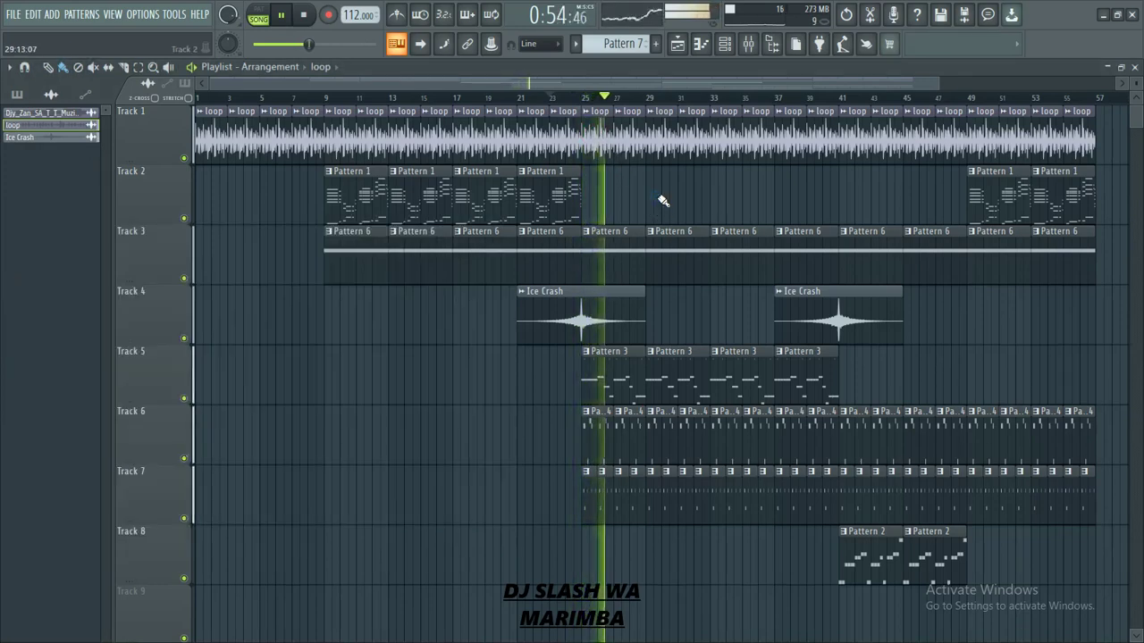